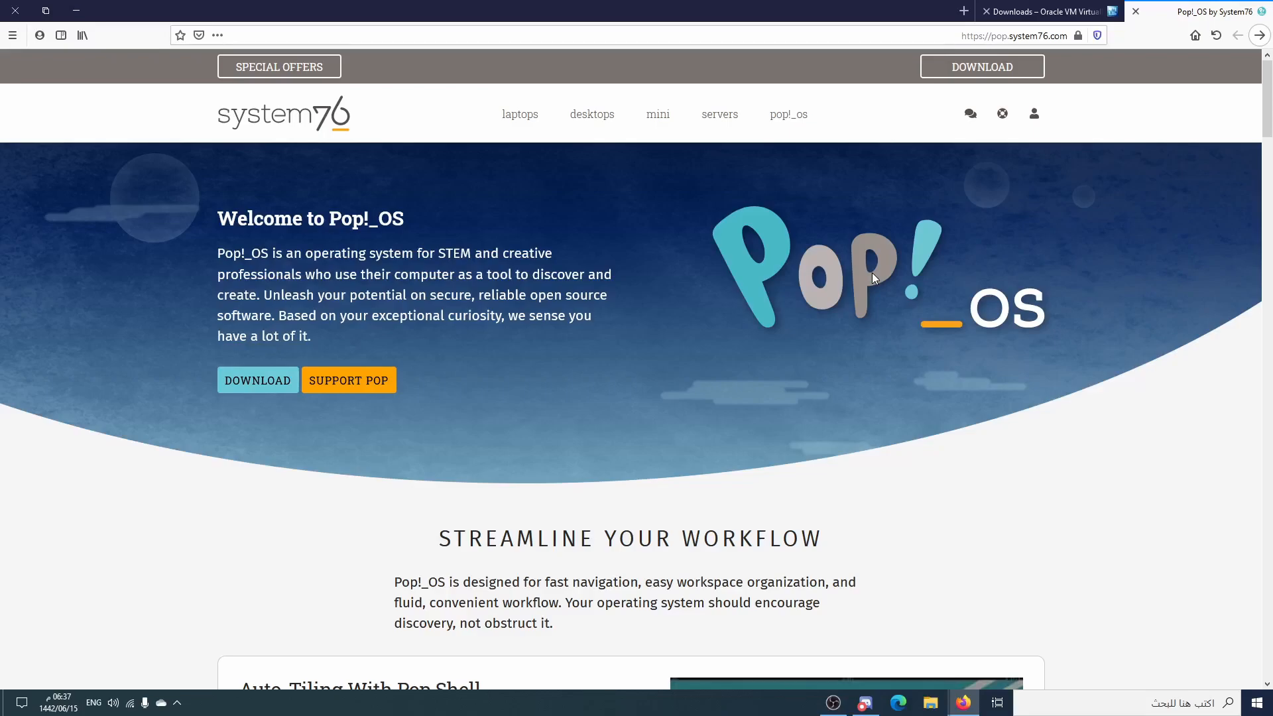
Download the NVIDIA ISO image of Pop!_OS 20.04 LTS and save the file
click(257, 390)
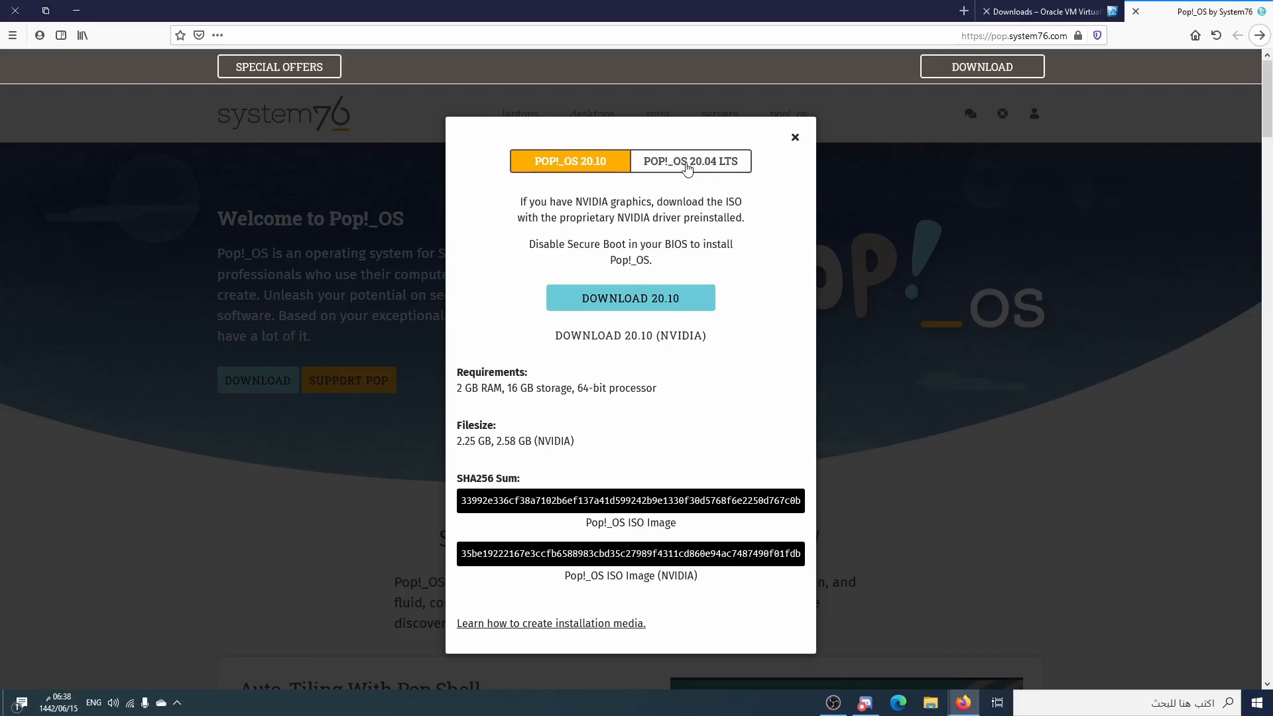
click(687, 168)
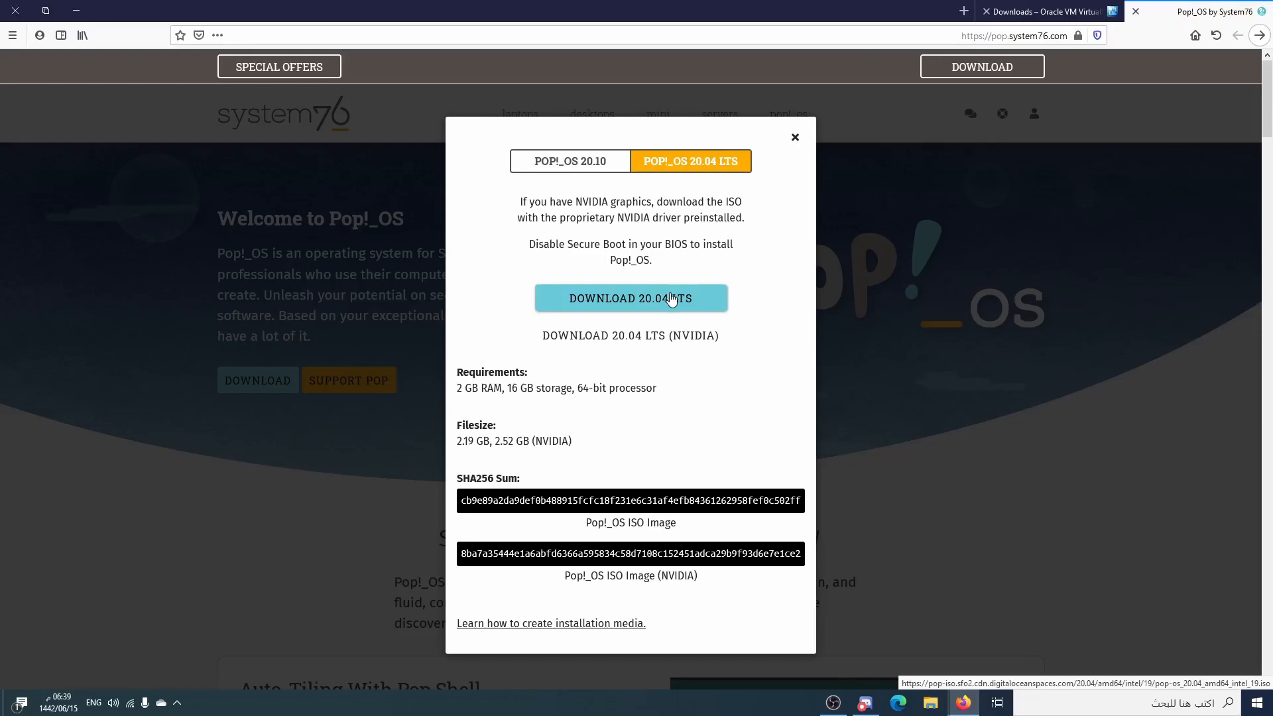
click(680, 332)
click(585, 343)
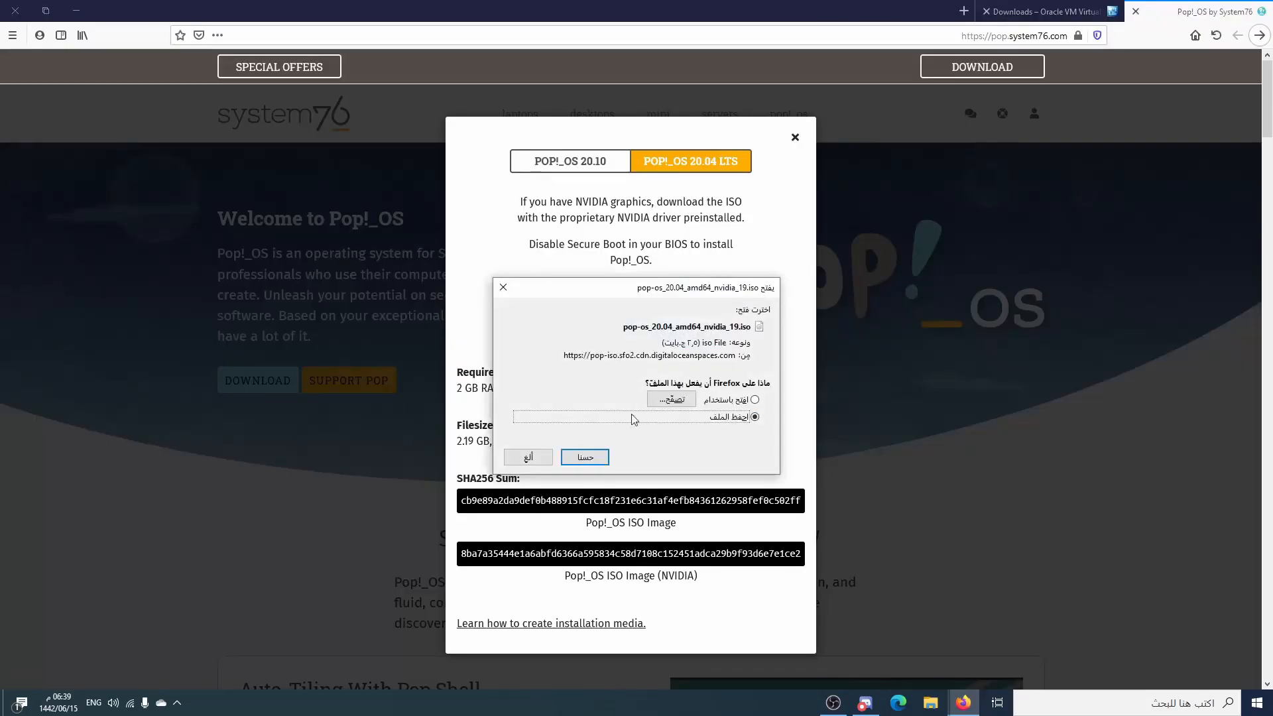
click(589, 460)
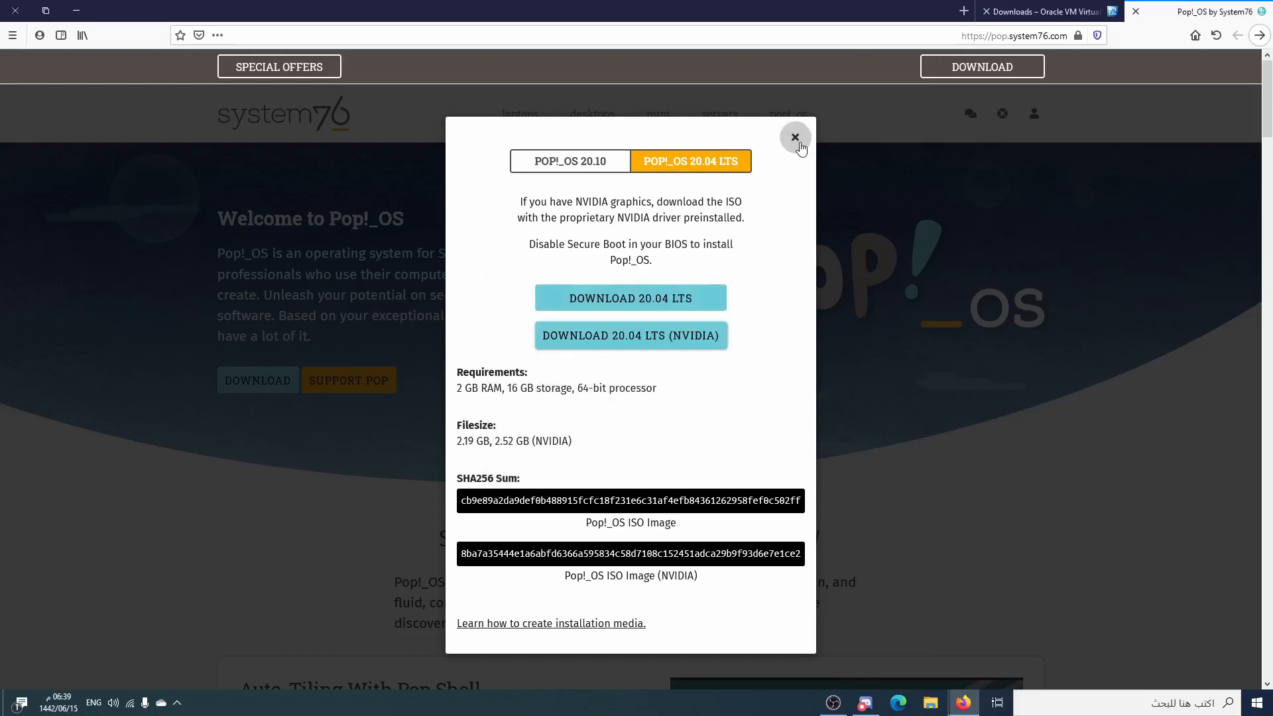
Download the VirtualBox 6.1.18 platform package for Windows hosts from the VirtualBox downloads page
key(ctrl+Tab)
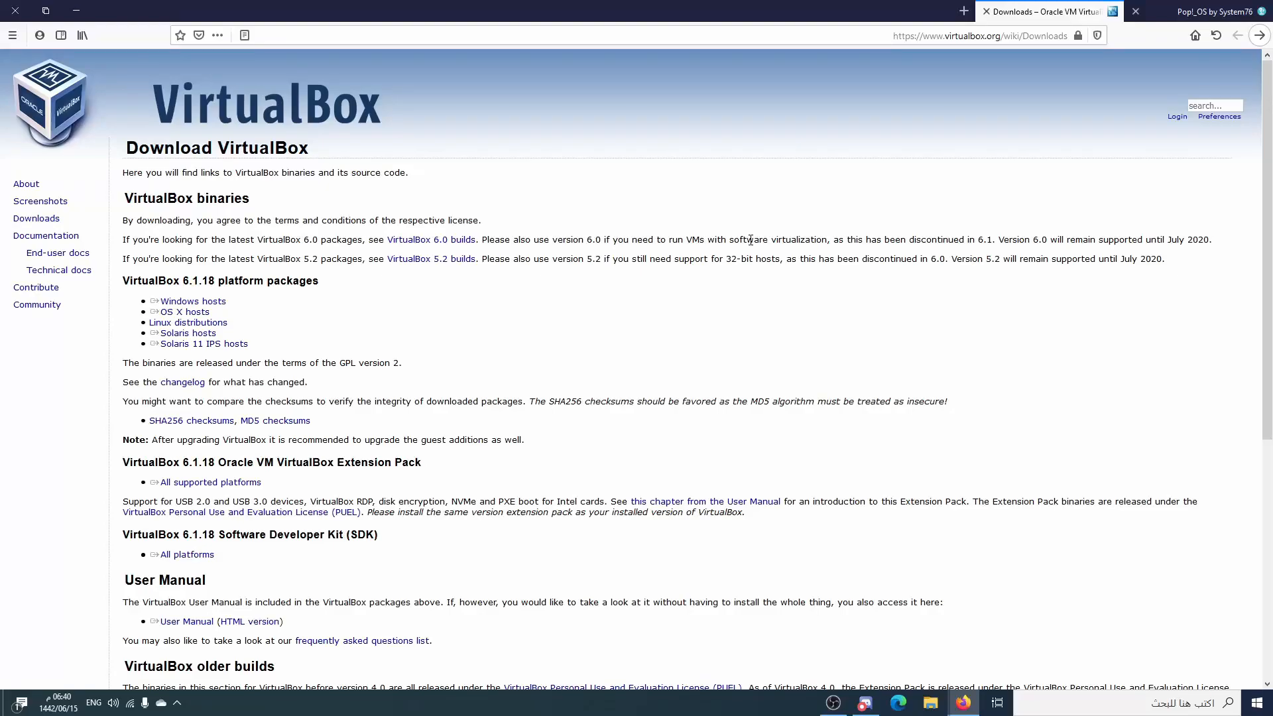
click(179, 301)
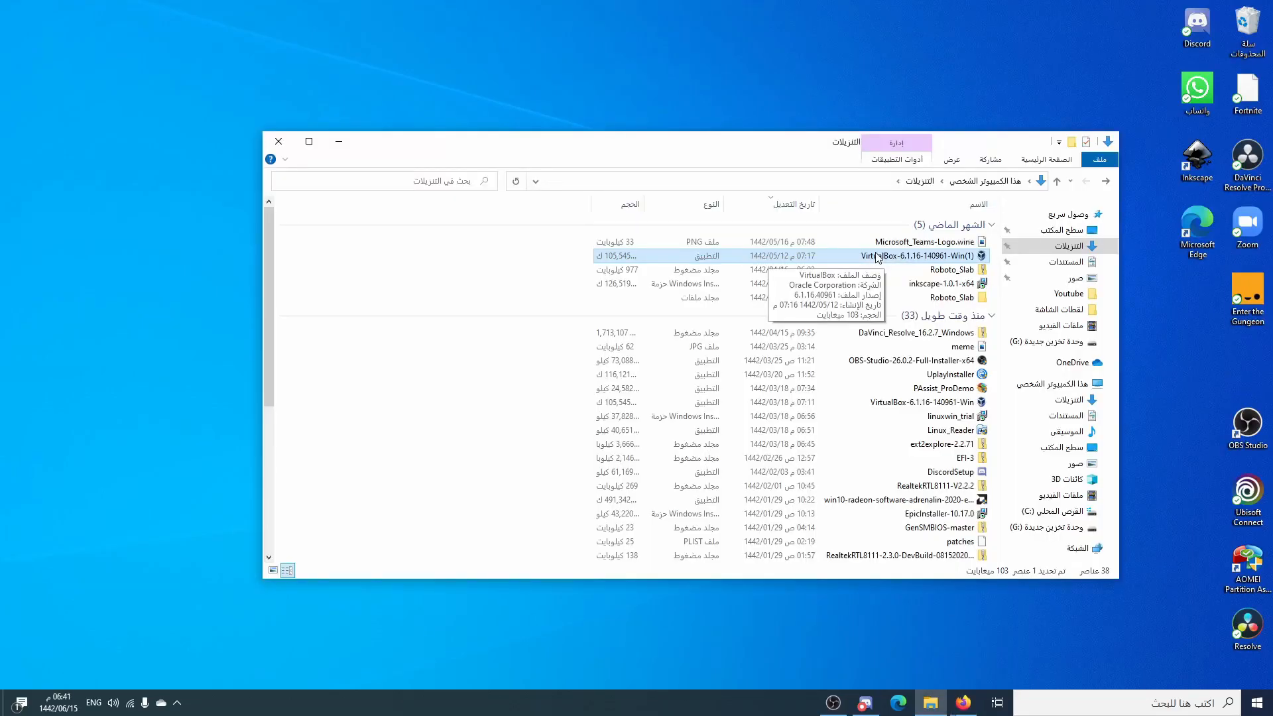
Install Oracle VM VirtualBox from the VirtualBox-6.1.16-140961-Win(1) installer with the default options, then bring up VirtualBox Manager
double_click(877, 256)
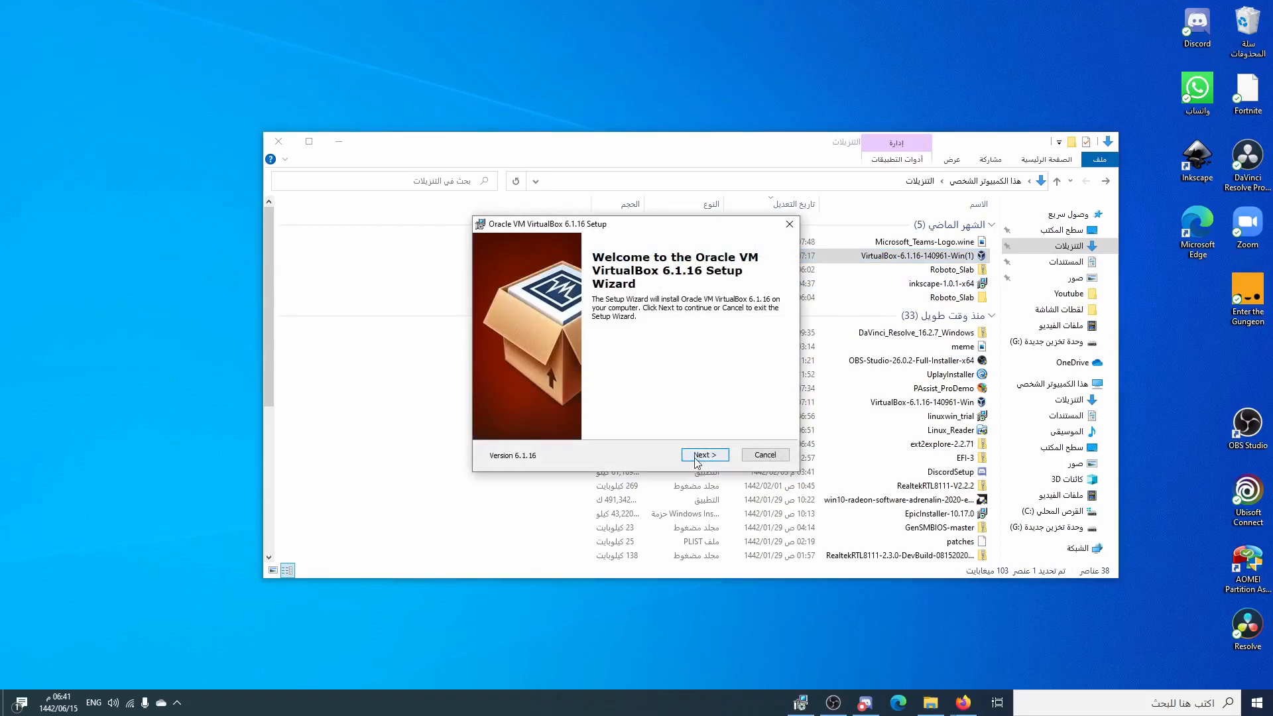
click(693, 455)
click(690, 456)
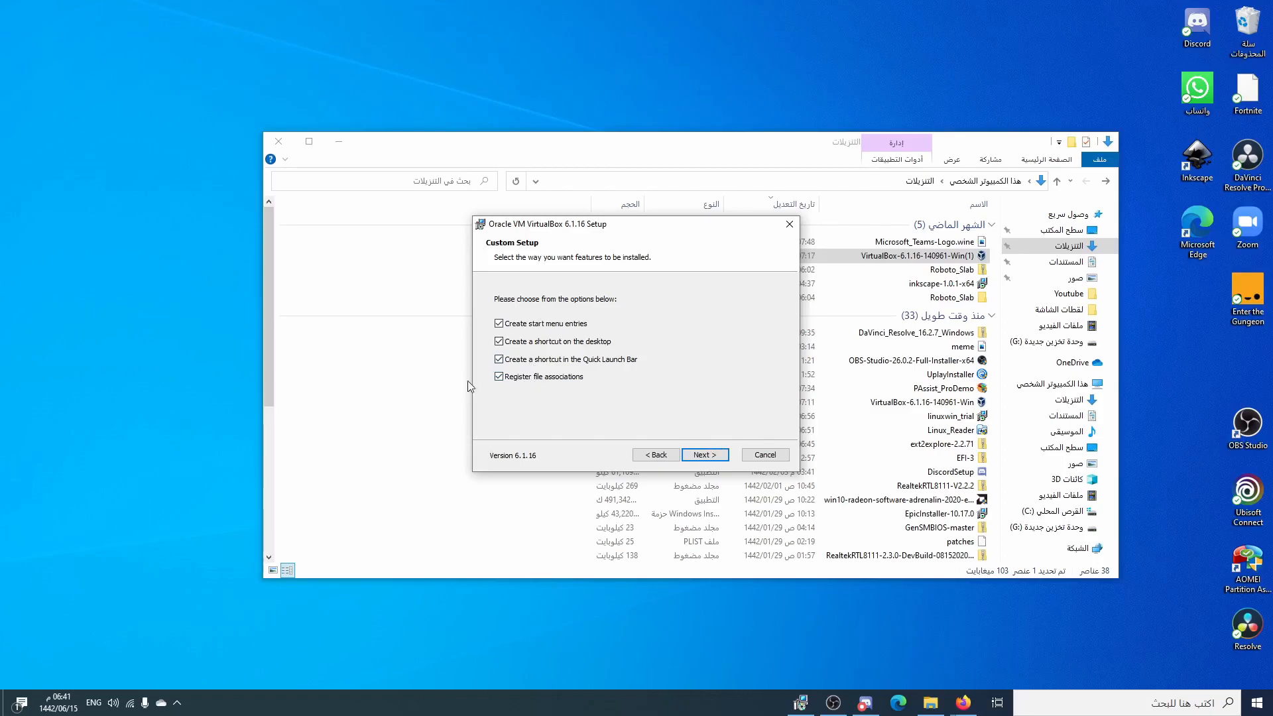
click(704, 455)
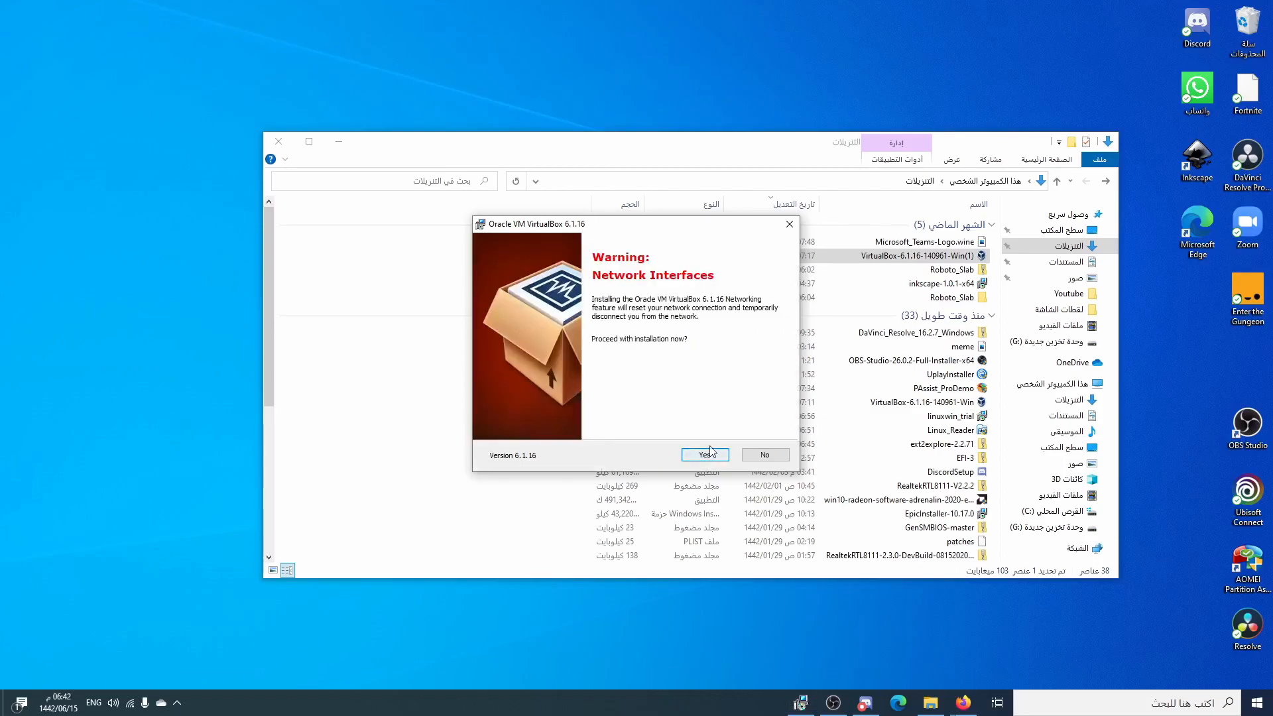
click(701, 457)
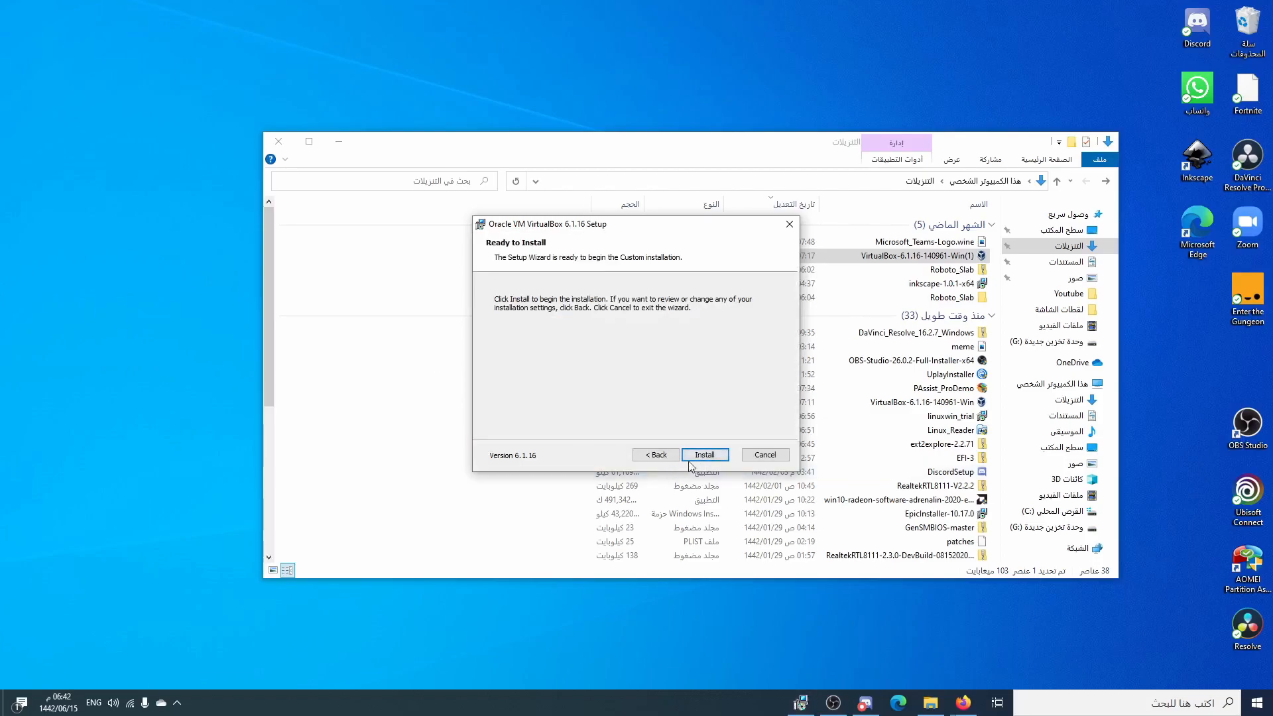
click(698, 460)
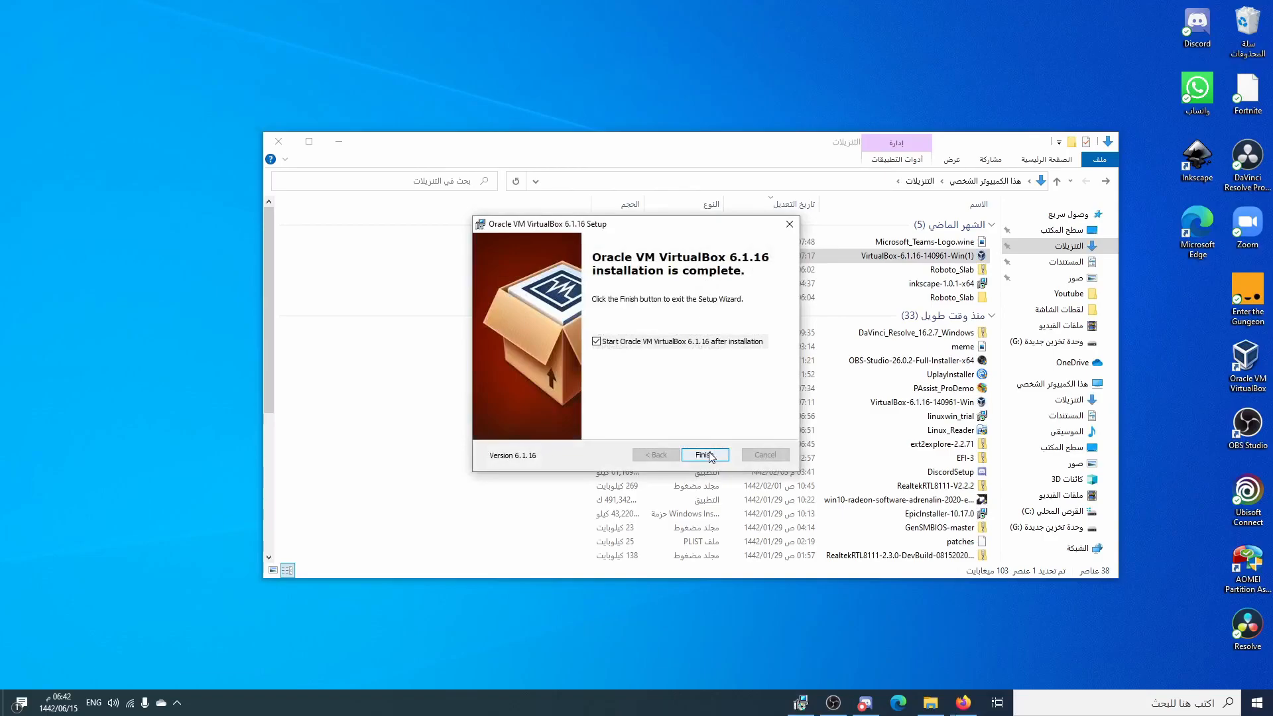
click(705, 455)
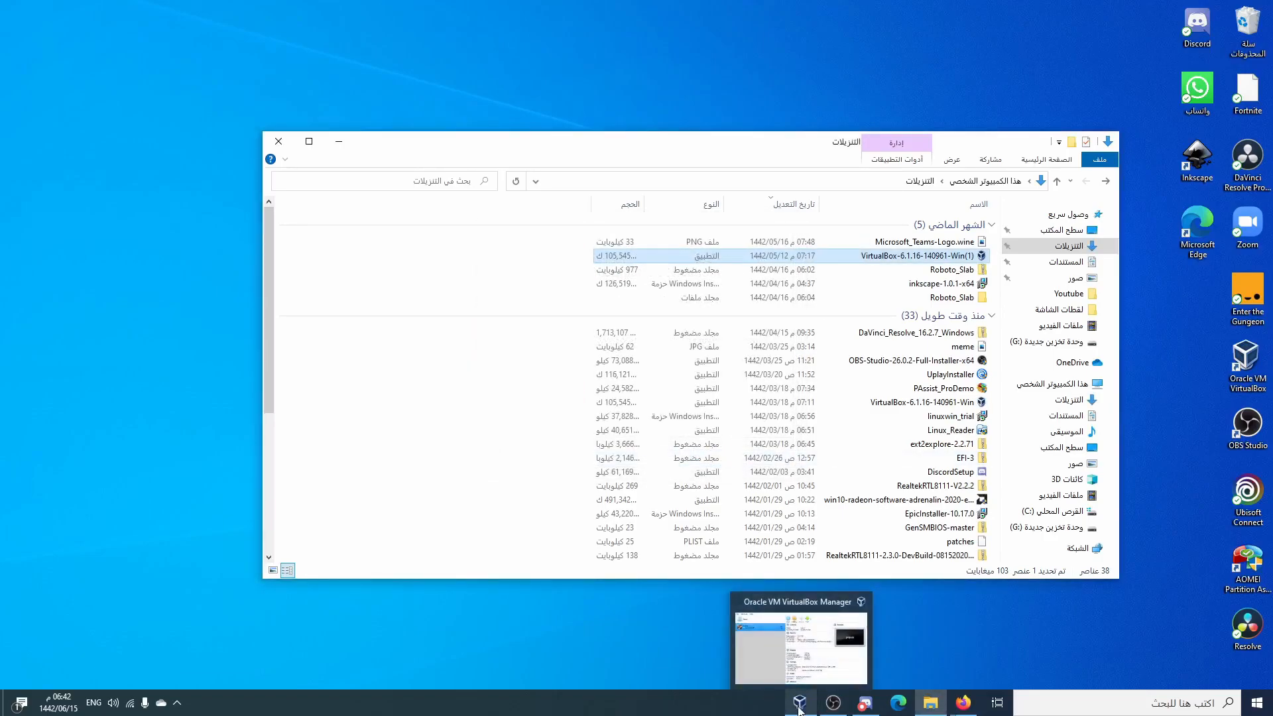
click(799, 708)
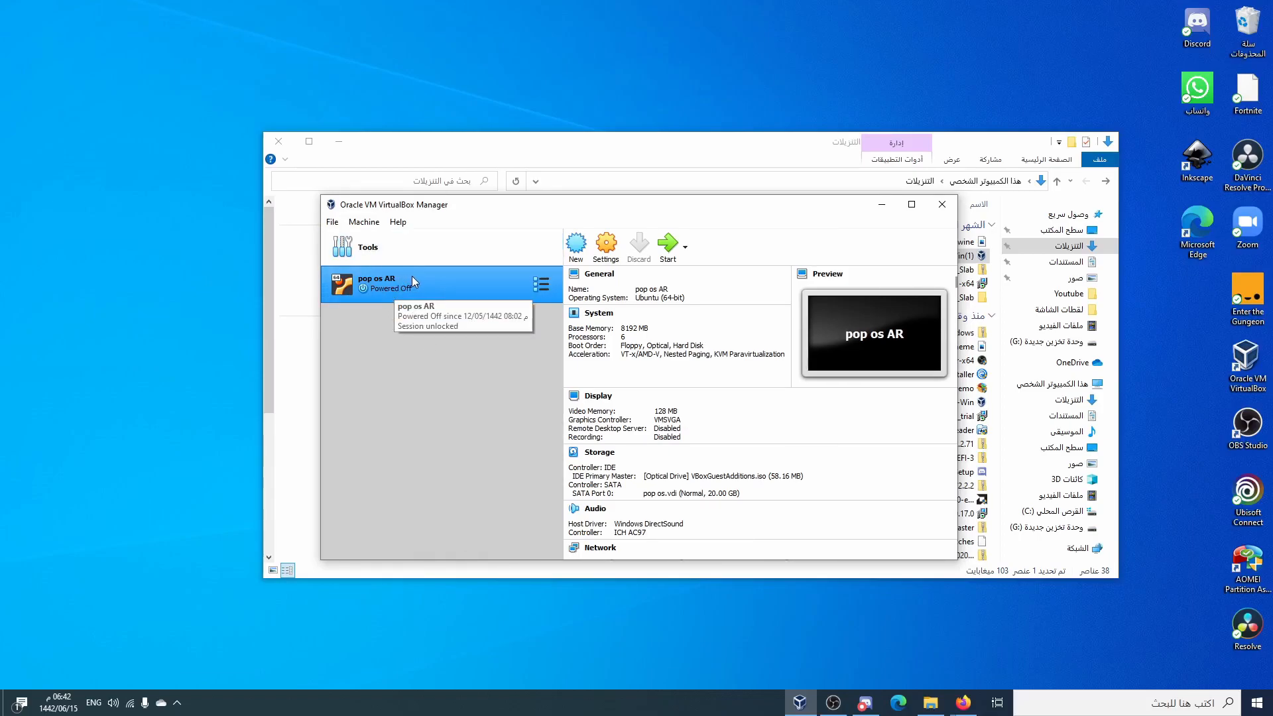
Start a new virtual machine named "pop os" with type Linux and version Ubuntu (64-bit)
click(575, 244)
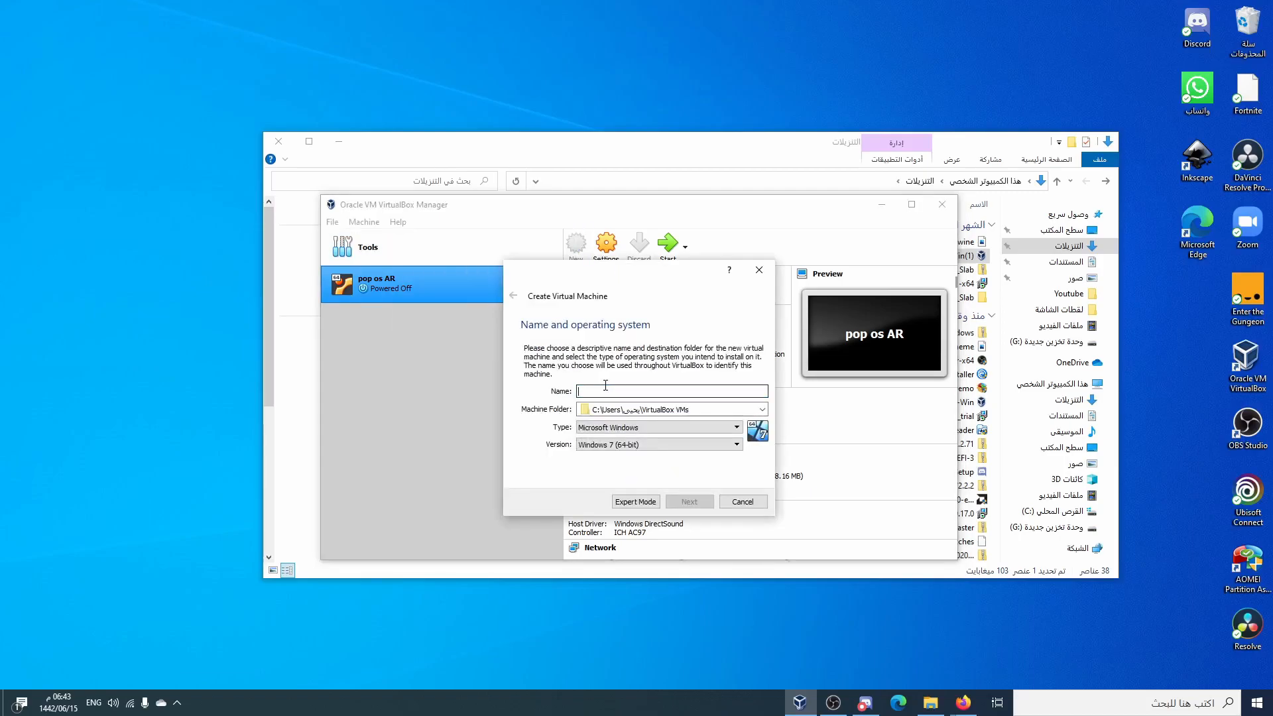
text(pop os)
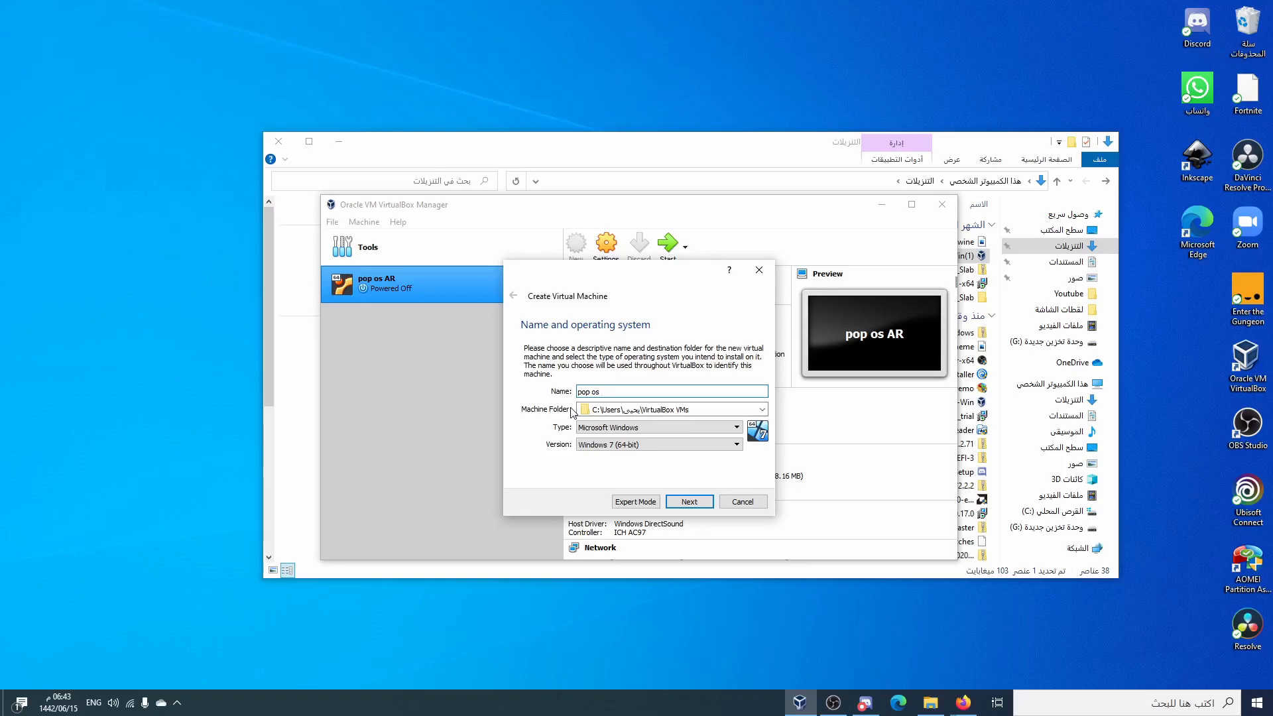
click(588, 427)
click(588, 446)
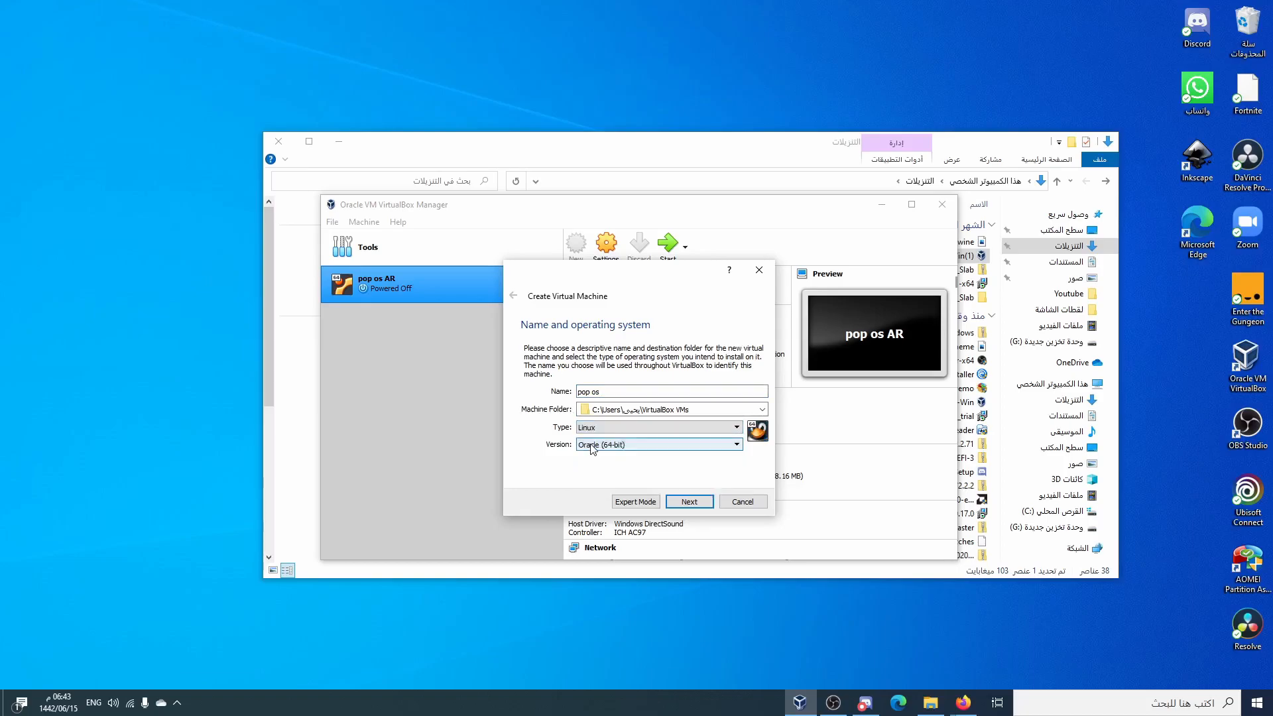
click(588, 446)
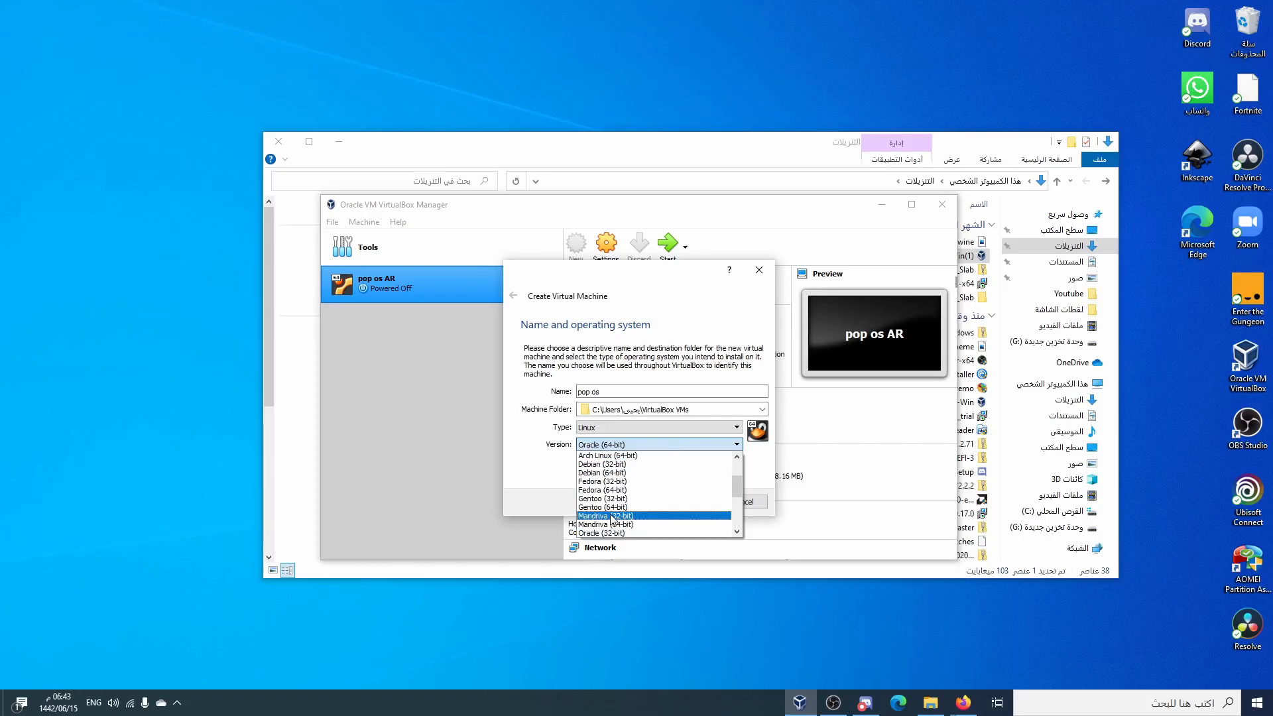
click(612, 516)
key(Return)
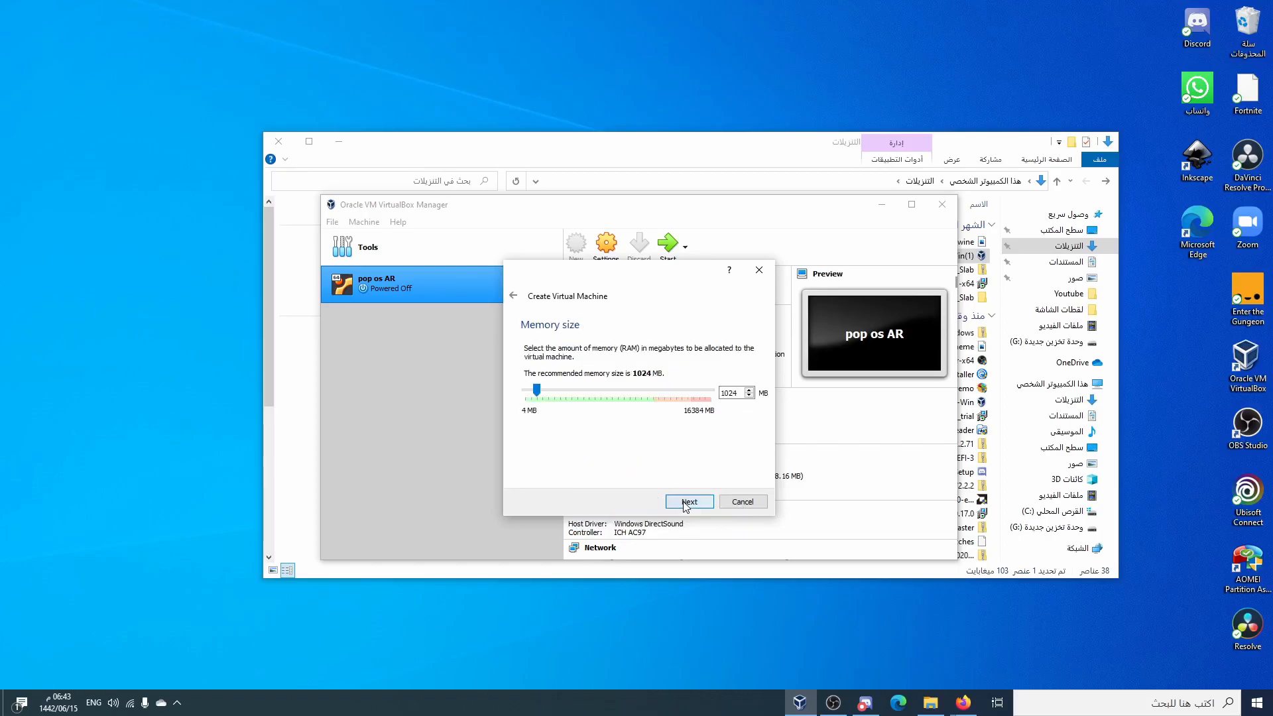
Allocate 8192 MB of memory to the new machine and choose to create a virtual hard disk
click(615, 390)
click(686, 502)
click(687, 504)
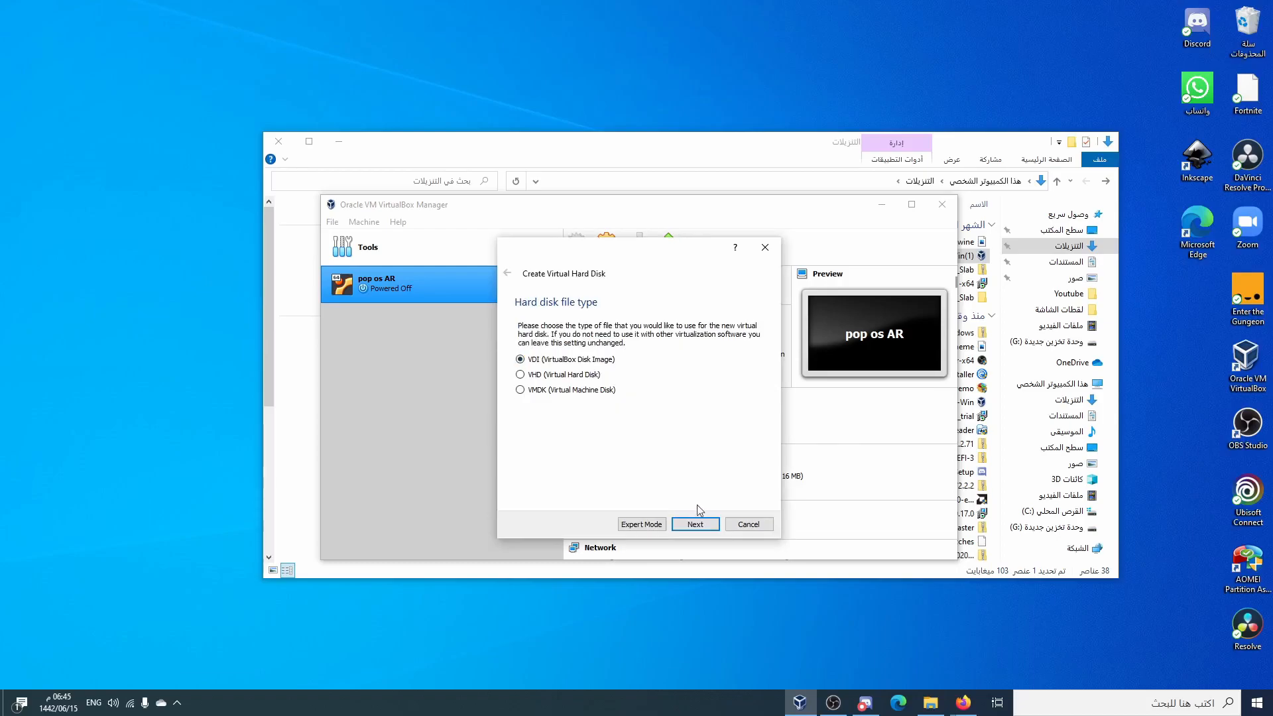
Create a dynamically allocated VDI hard disk of 20.00 GB for the new machine
click(693, 526)
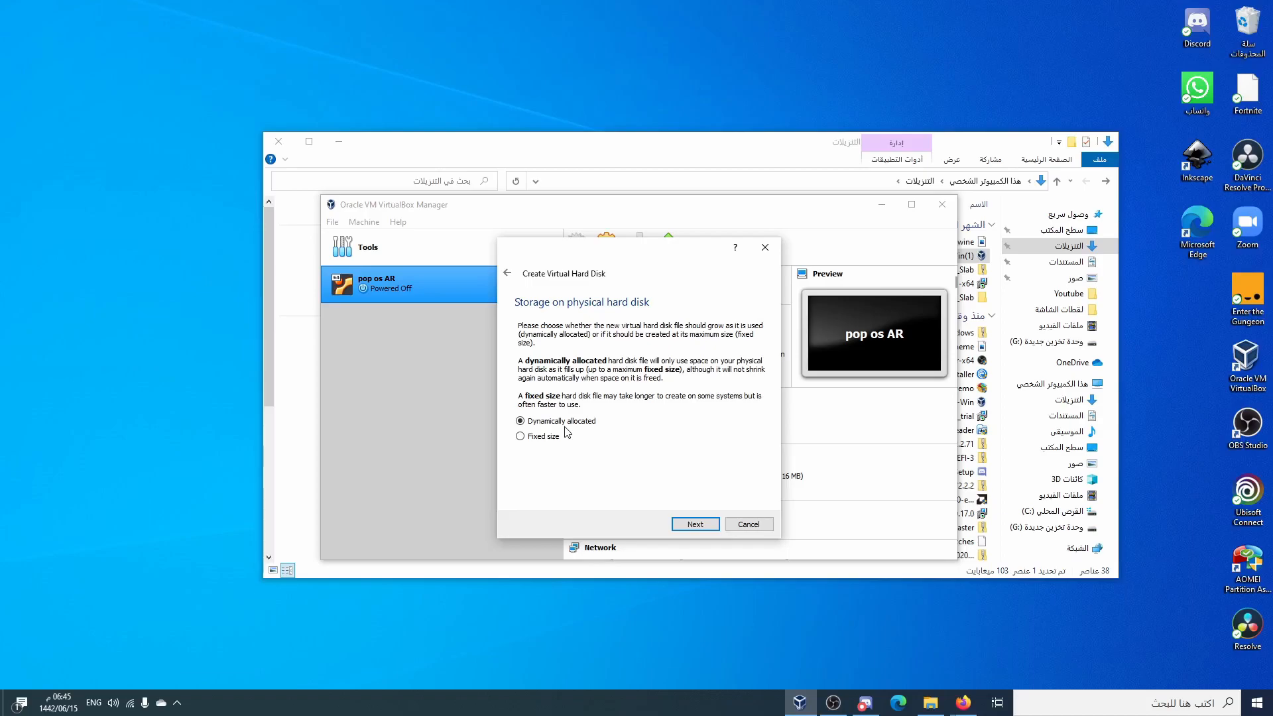
click(694, 524)
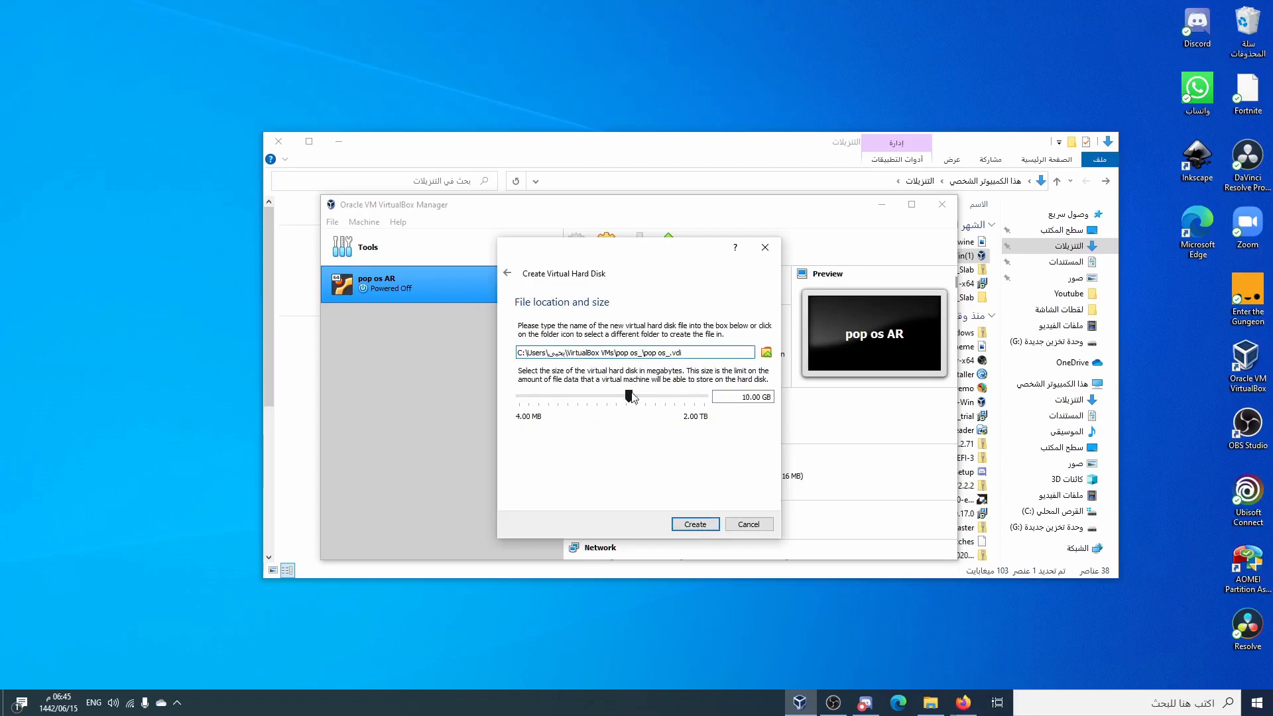
mouse_move(632, 396)
drag(740, 399, 747, 399)
text(2)
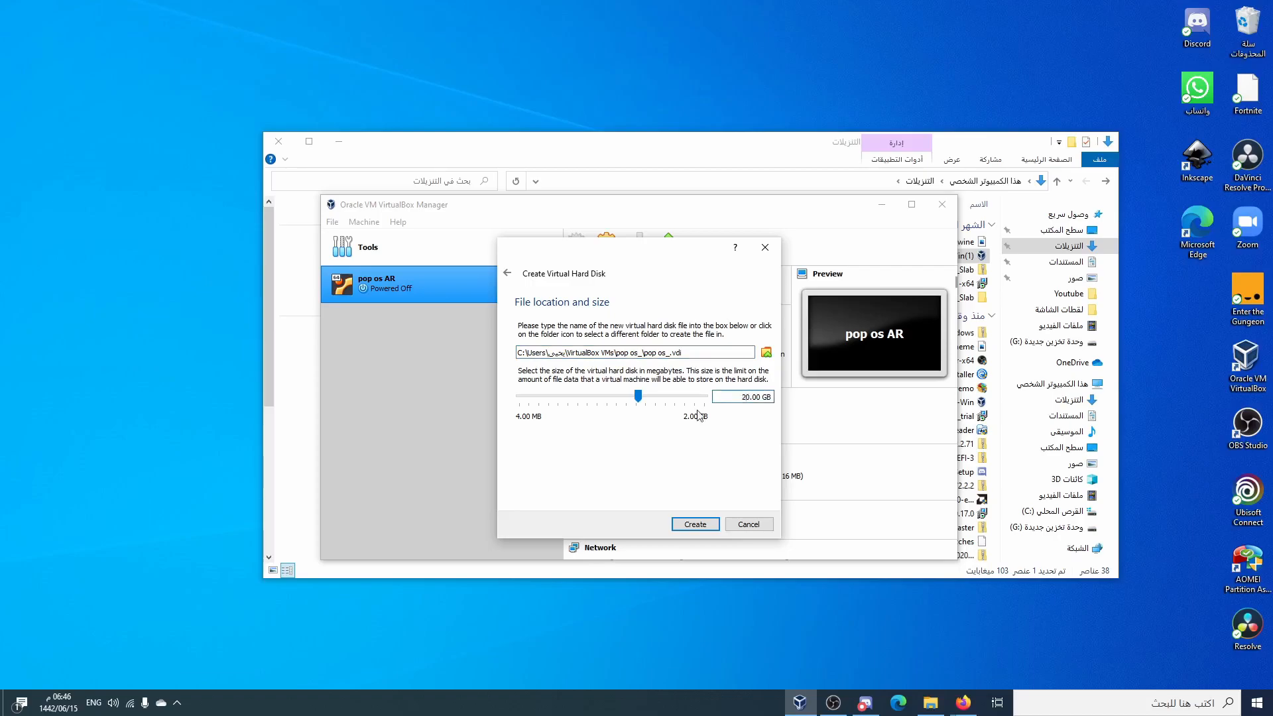
click(695, 524)
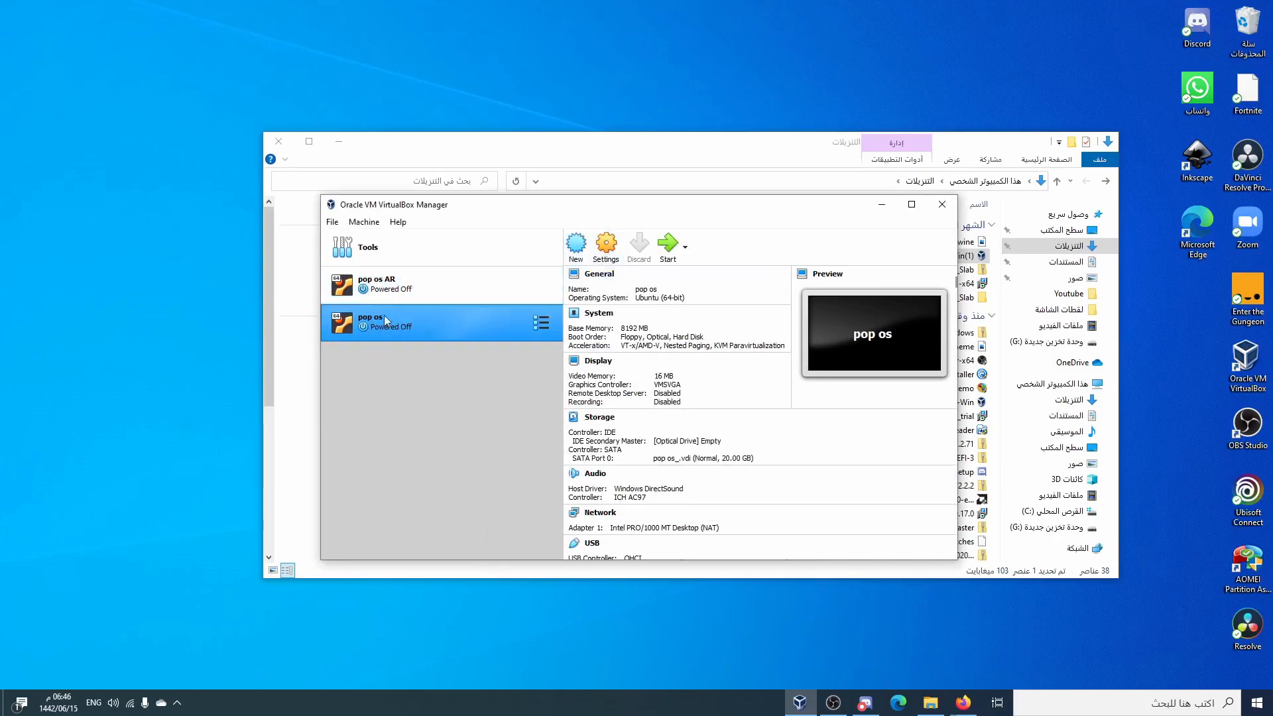
In the pop os machine's settings, assign 6 processors and 128 MB of video memory
click(606, 247)
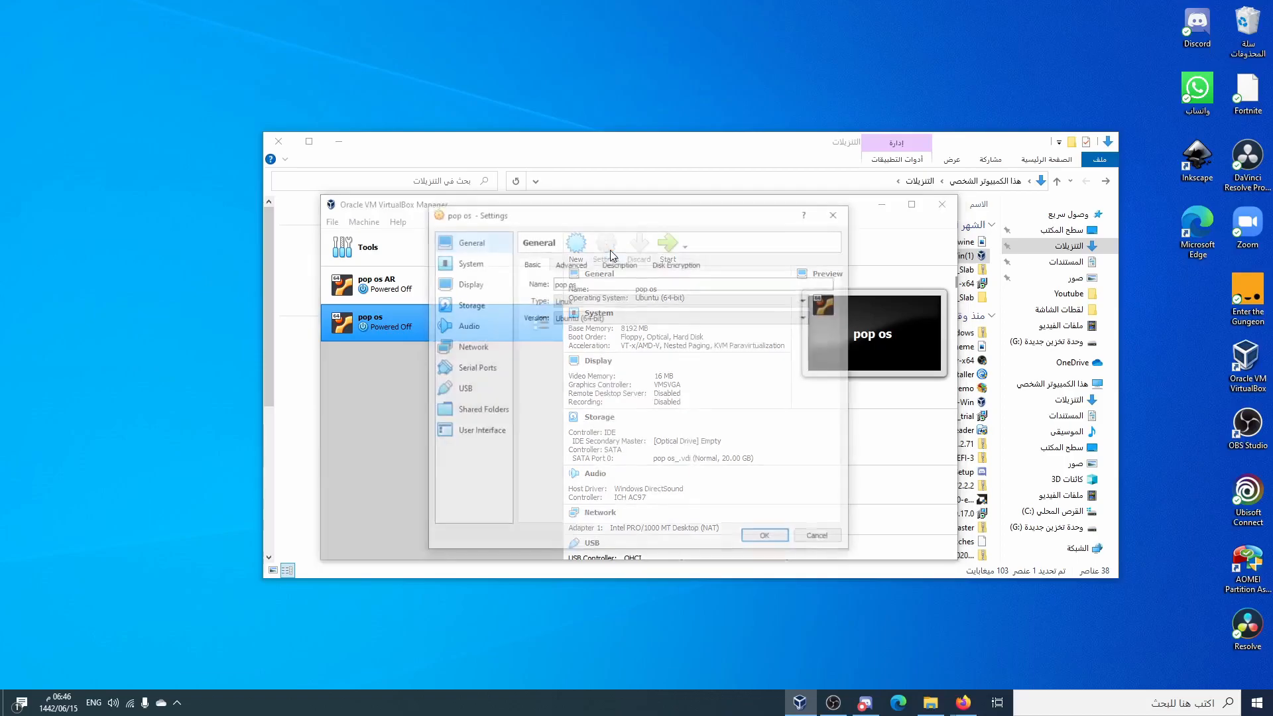
click(480, 263)
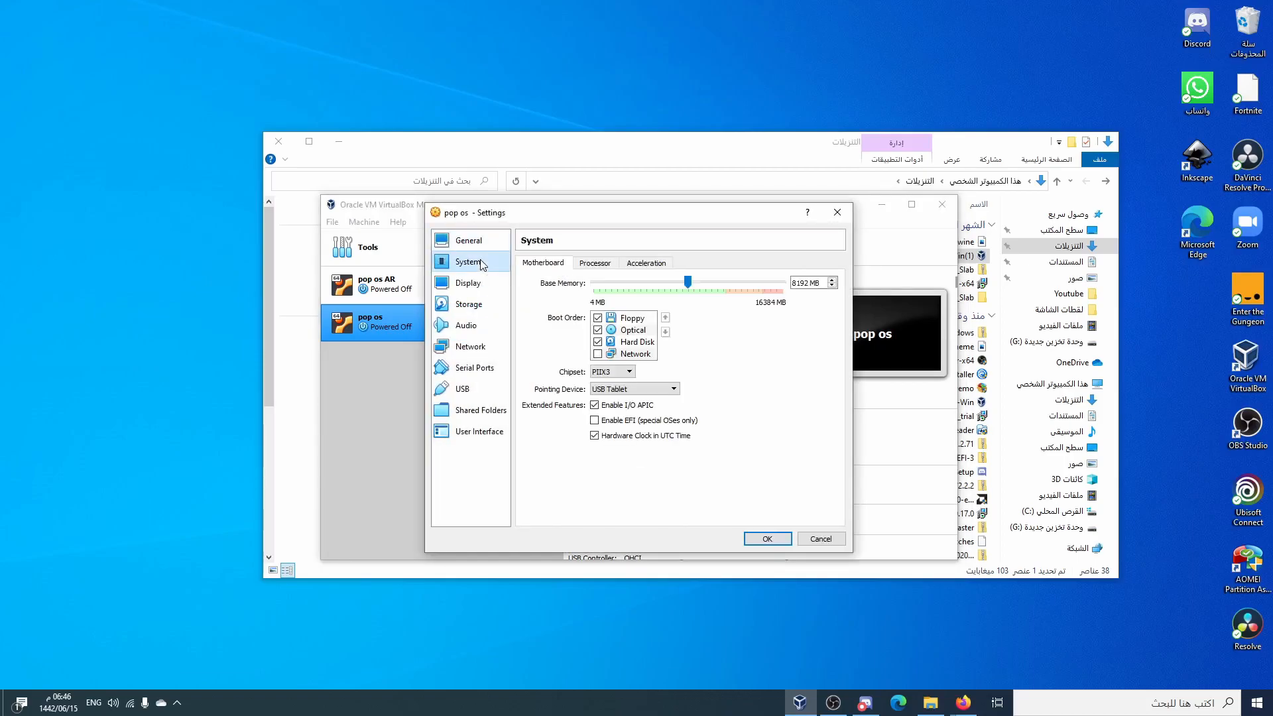
click(589, 265)
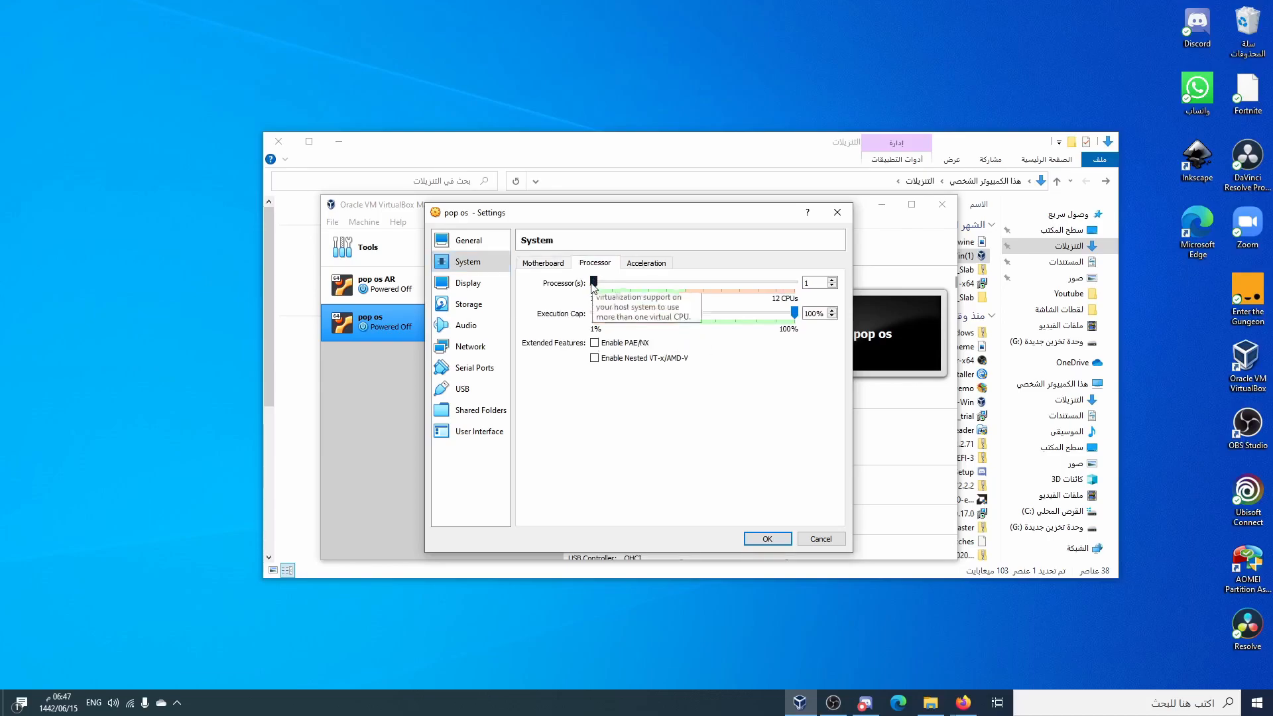
drag(594, 283, 687, 289)
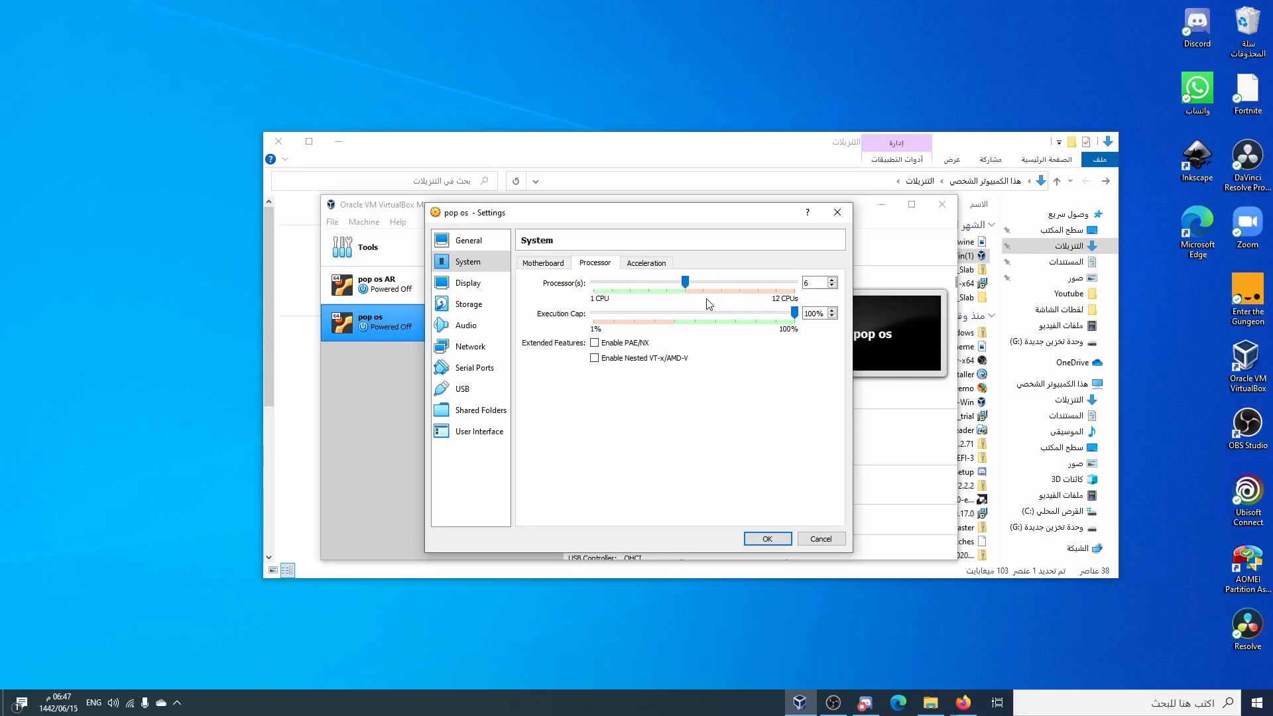
click(486, 287)
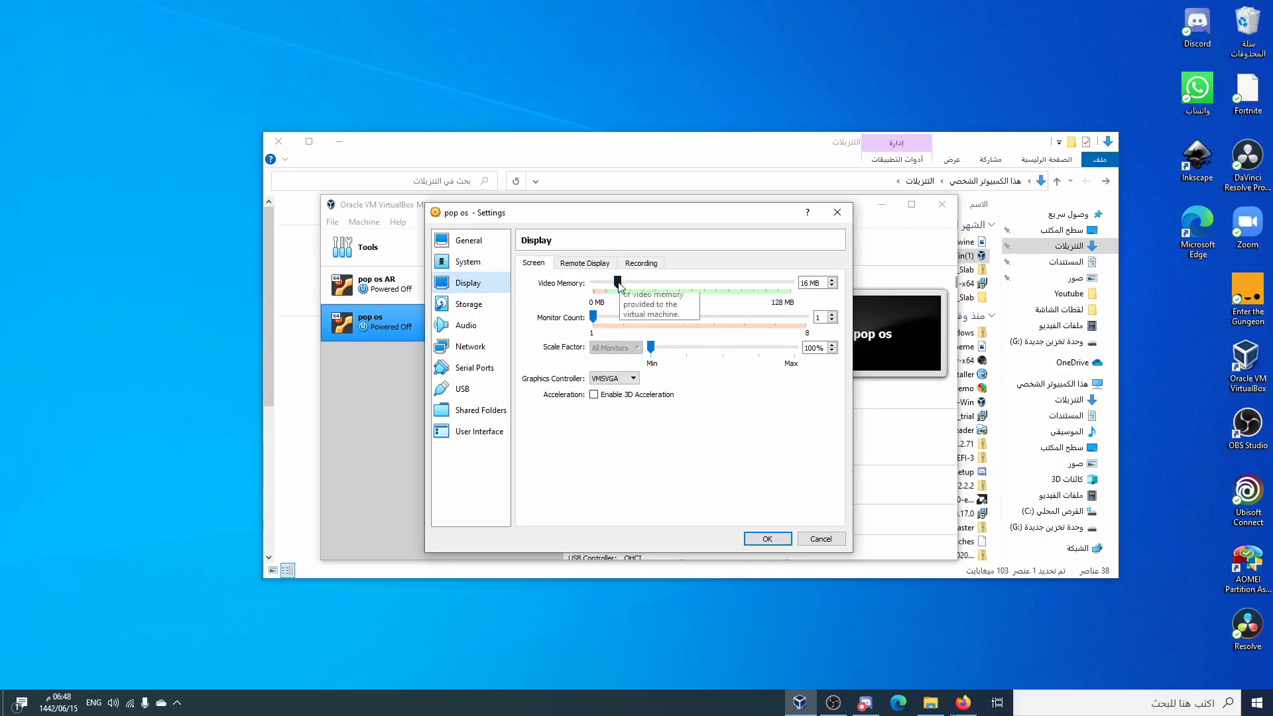
drag(619, 284, 791, 283)
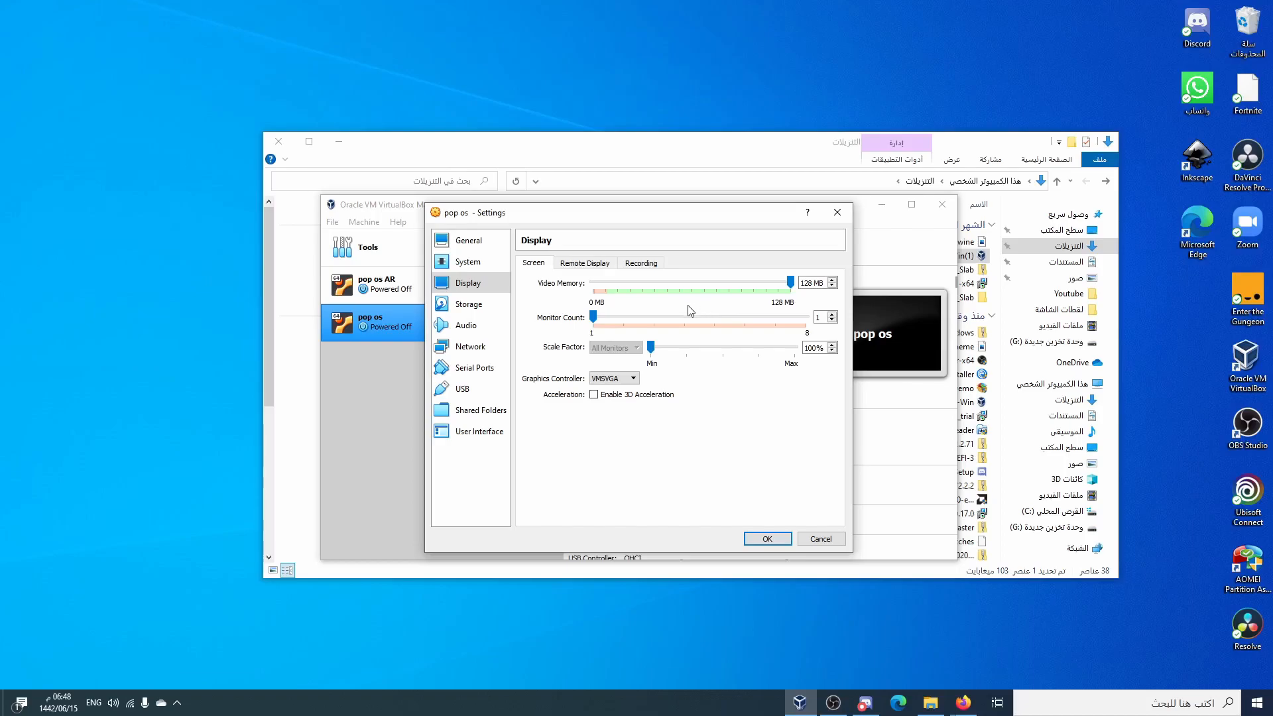
Attach the pop-os_20.04_amd64_nvidia_11 ISO as an optical disk on the machine's IDE storage controller
click(484, 304)
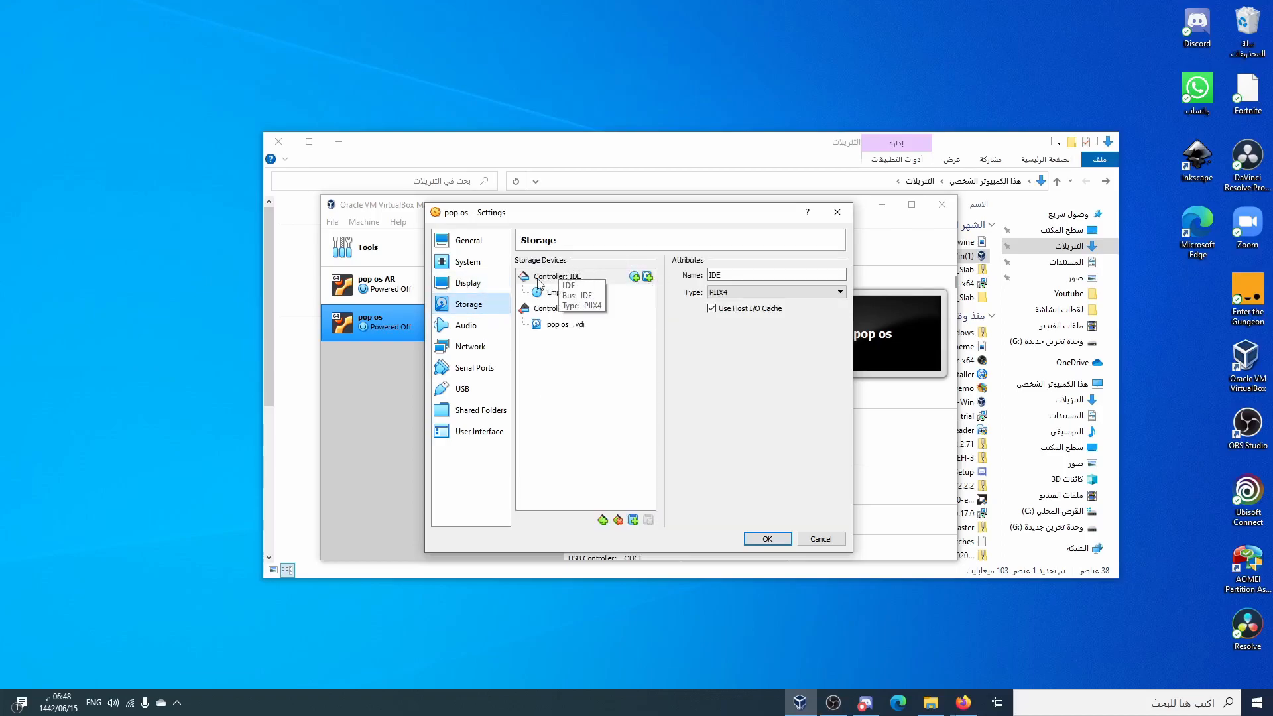
click(634, 277)
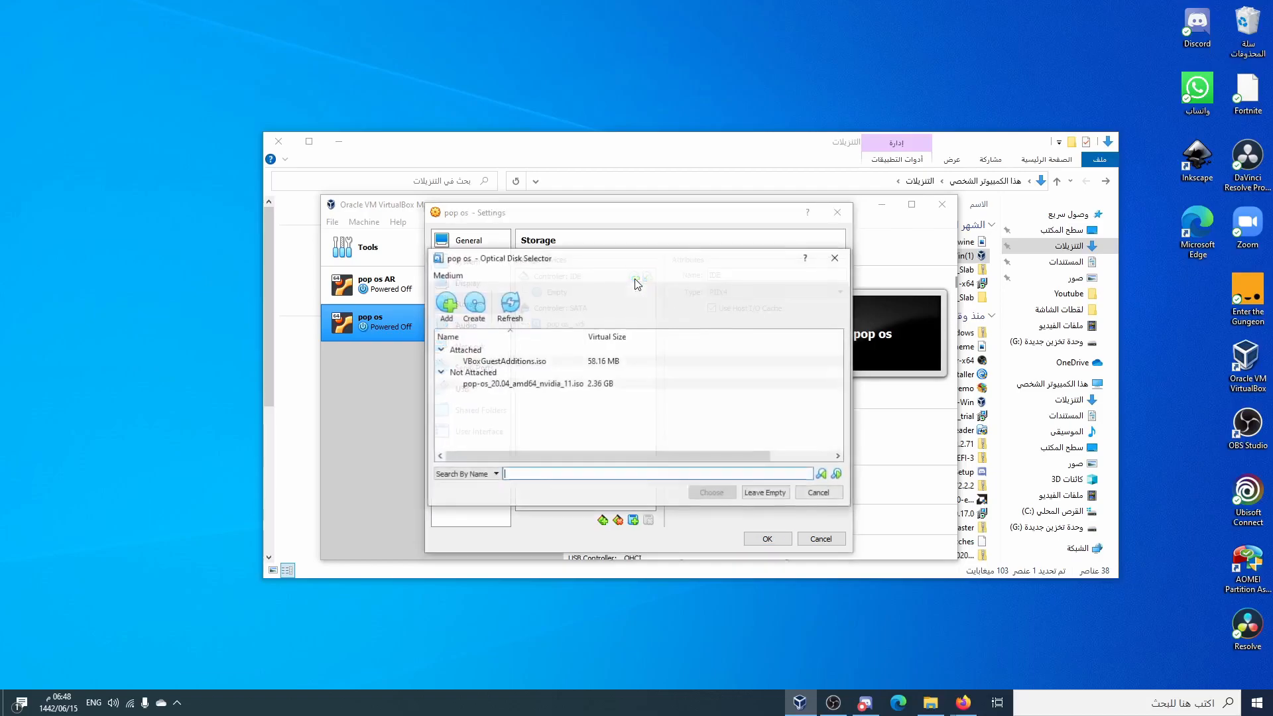
click(446, 306)
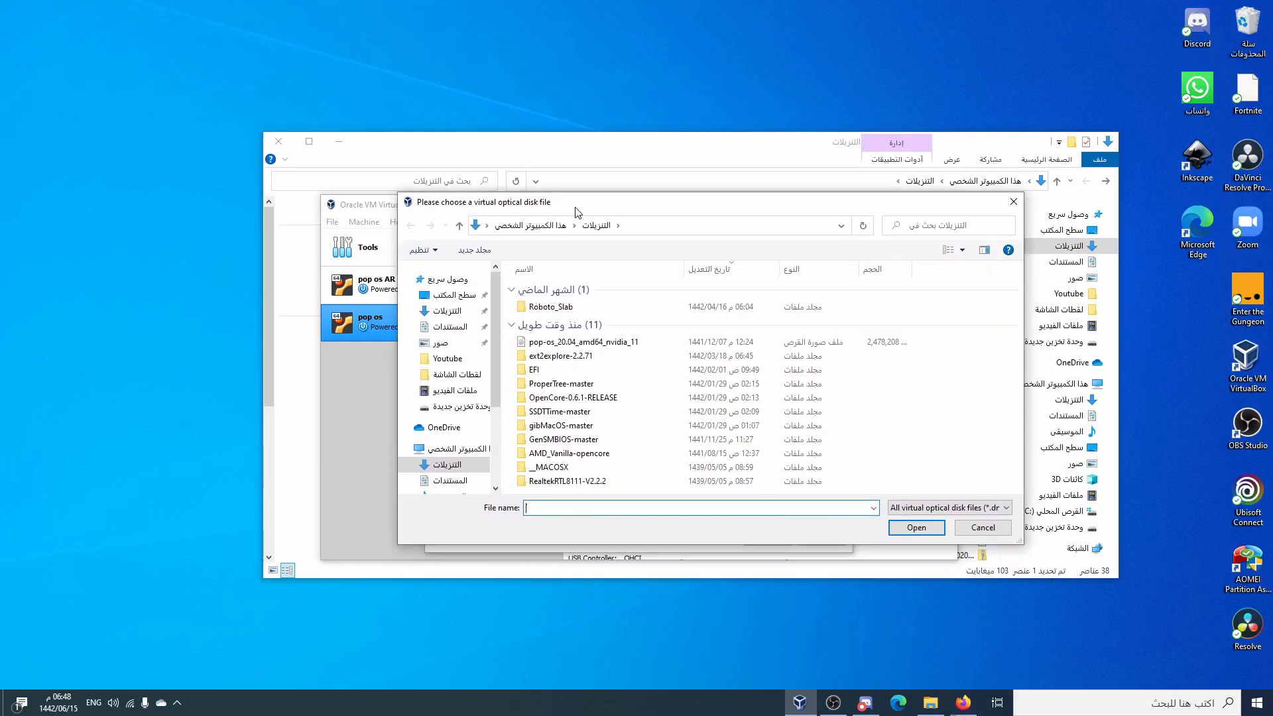
double_click(577, 341)
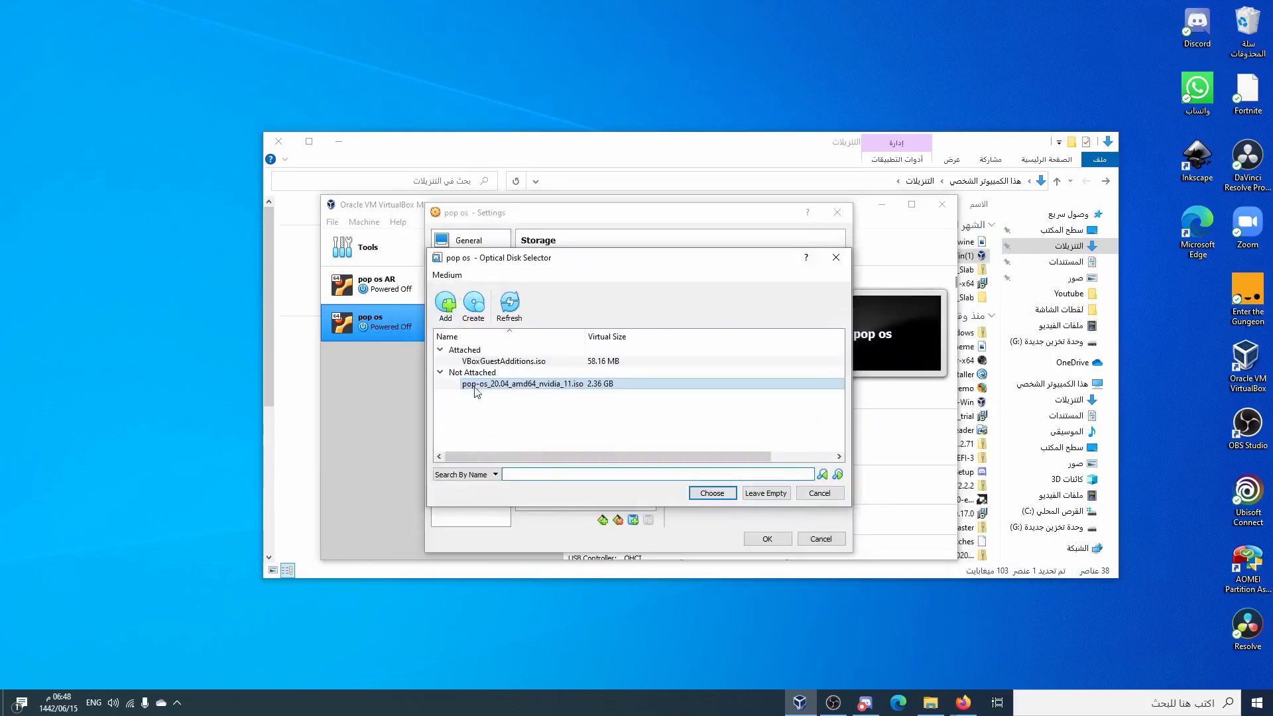
click(706, 494)
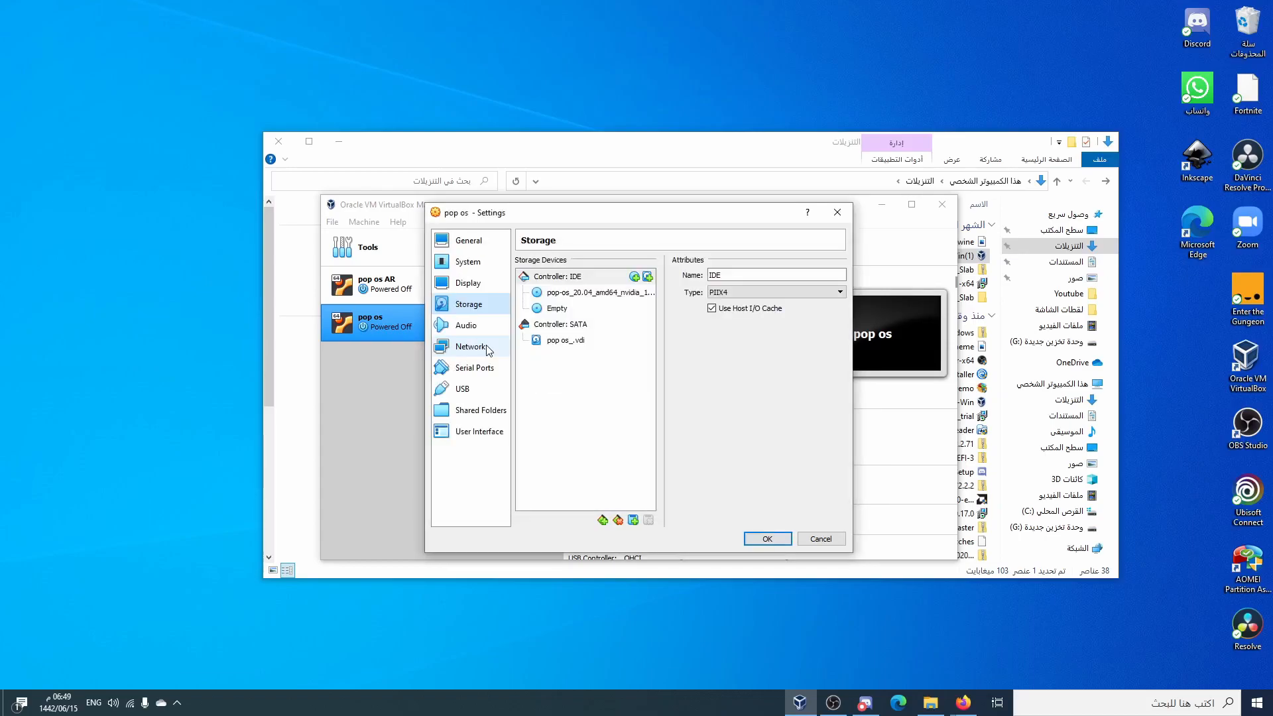
Check how network Adapter 1 is attached in the machine's network settings
click(471, 347)
click(624, 298)
click(626, 296)
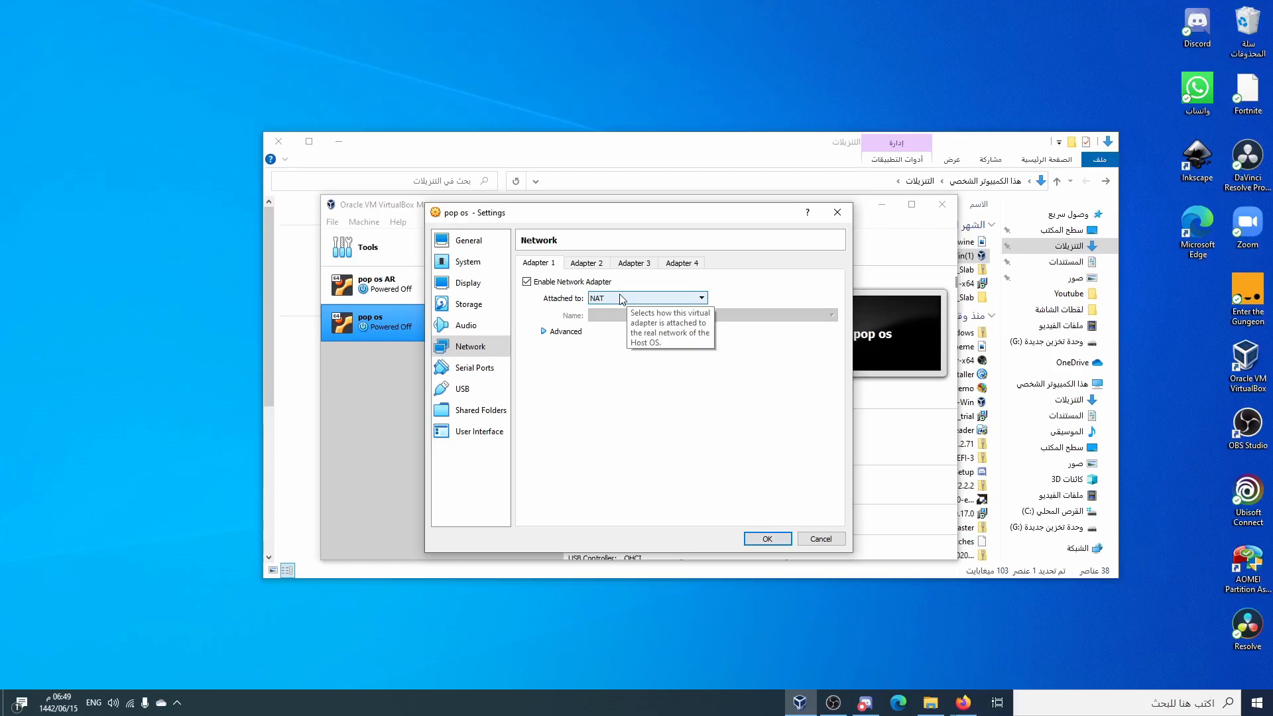
Attach the pop os machine's network Adapter 1 to Bridged Adapter and save the settings
scroll(622, 300, down, 2)
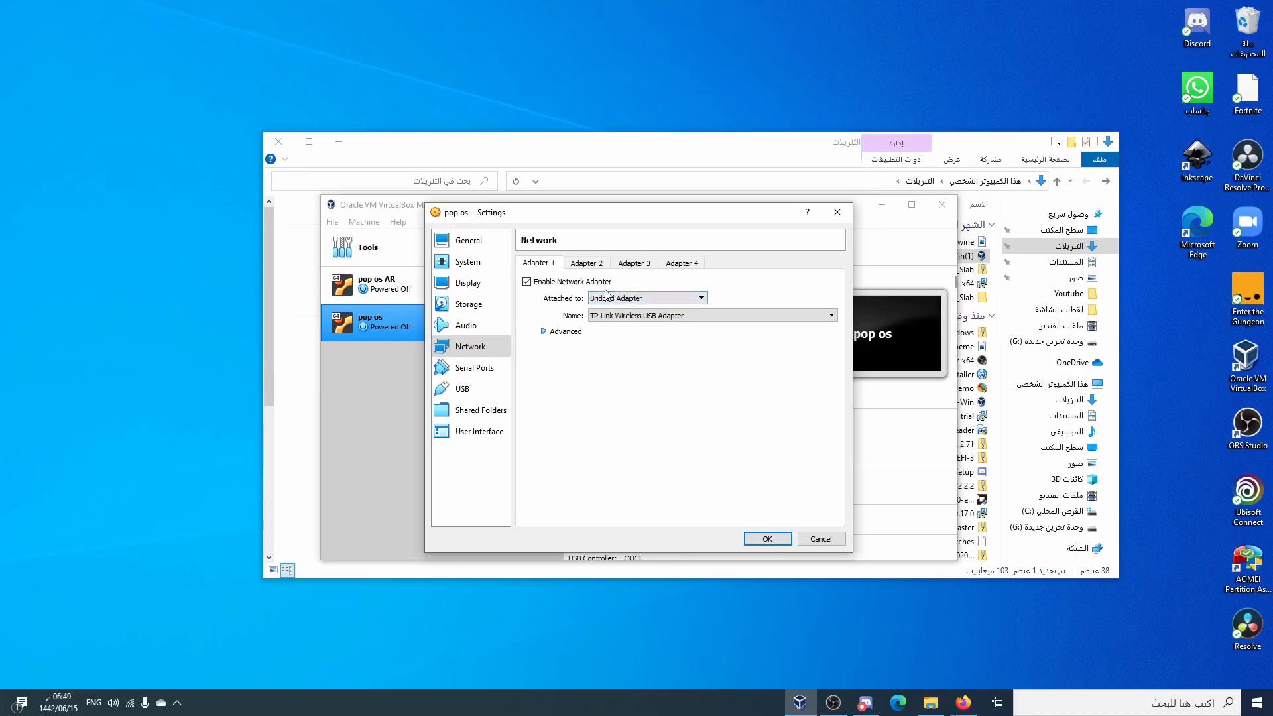
click(761, 542)
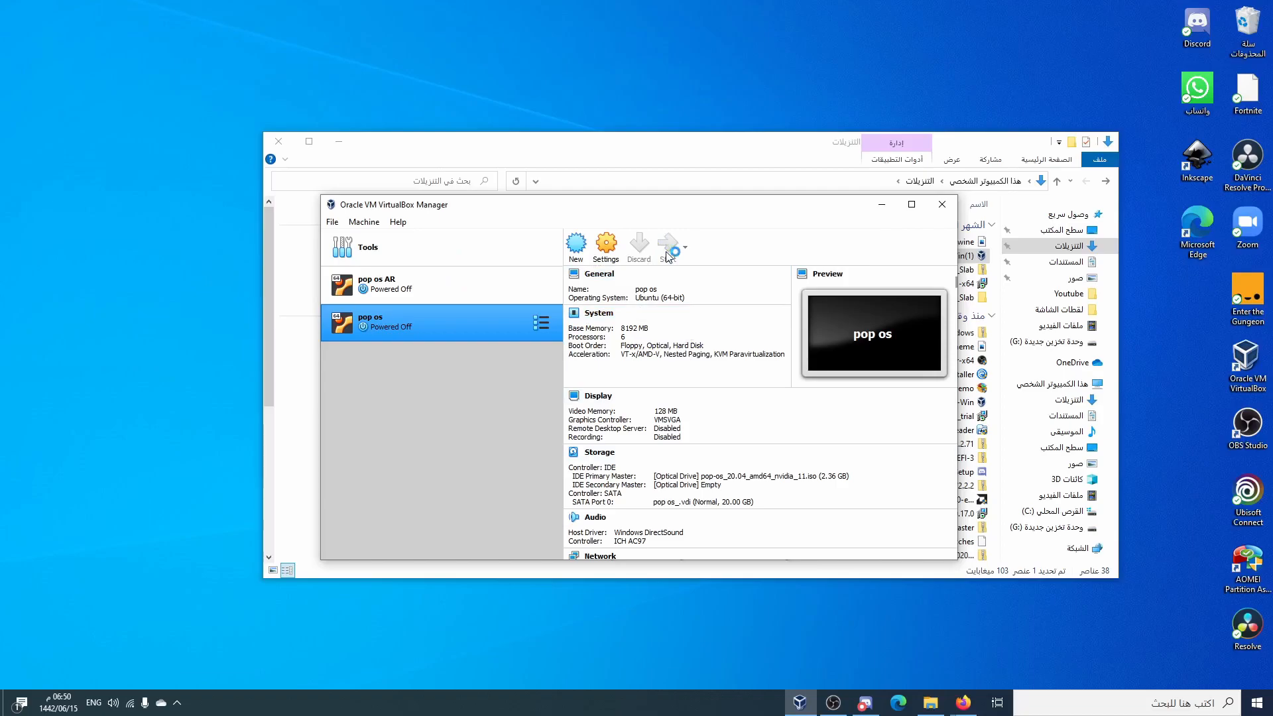
Start the pop os machine from the pop-os_20.04_amd64_nvidia_11 ISO and dismiss the keyboard-capture and mouse-integration notices
click(668, 254)
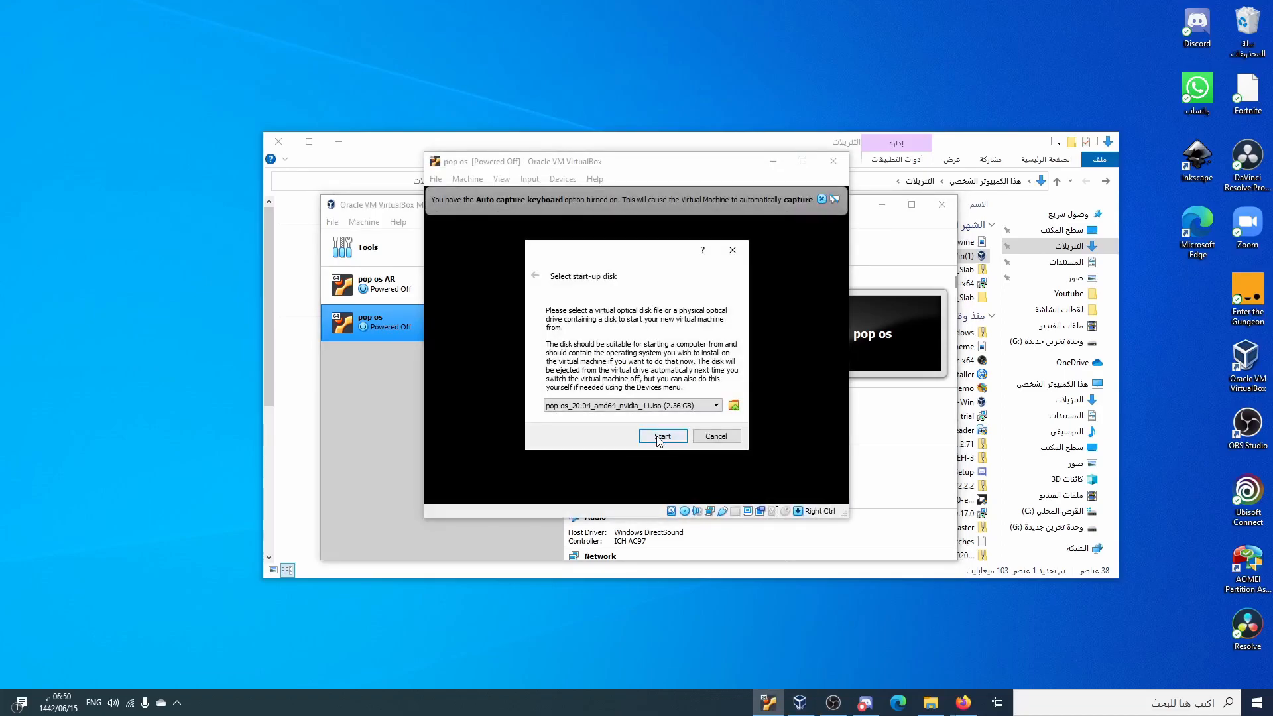
click(661, 436)
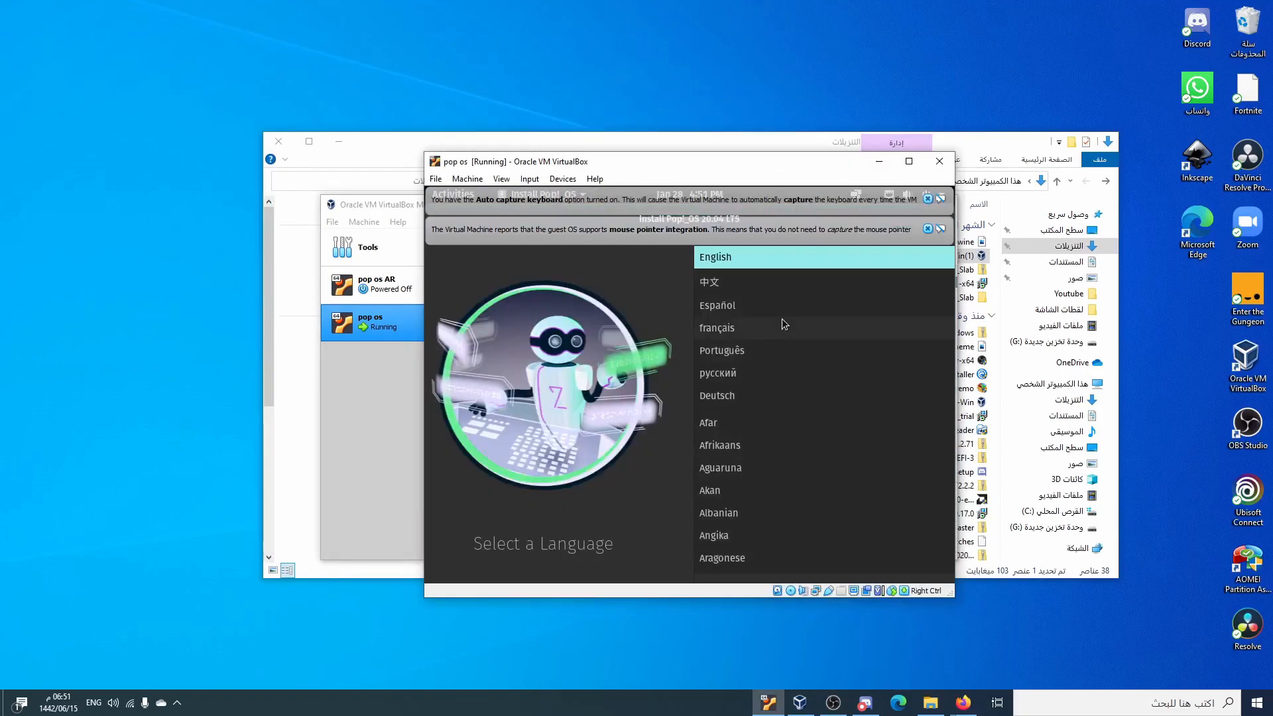
click(928, 199)
click(927, 199)
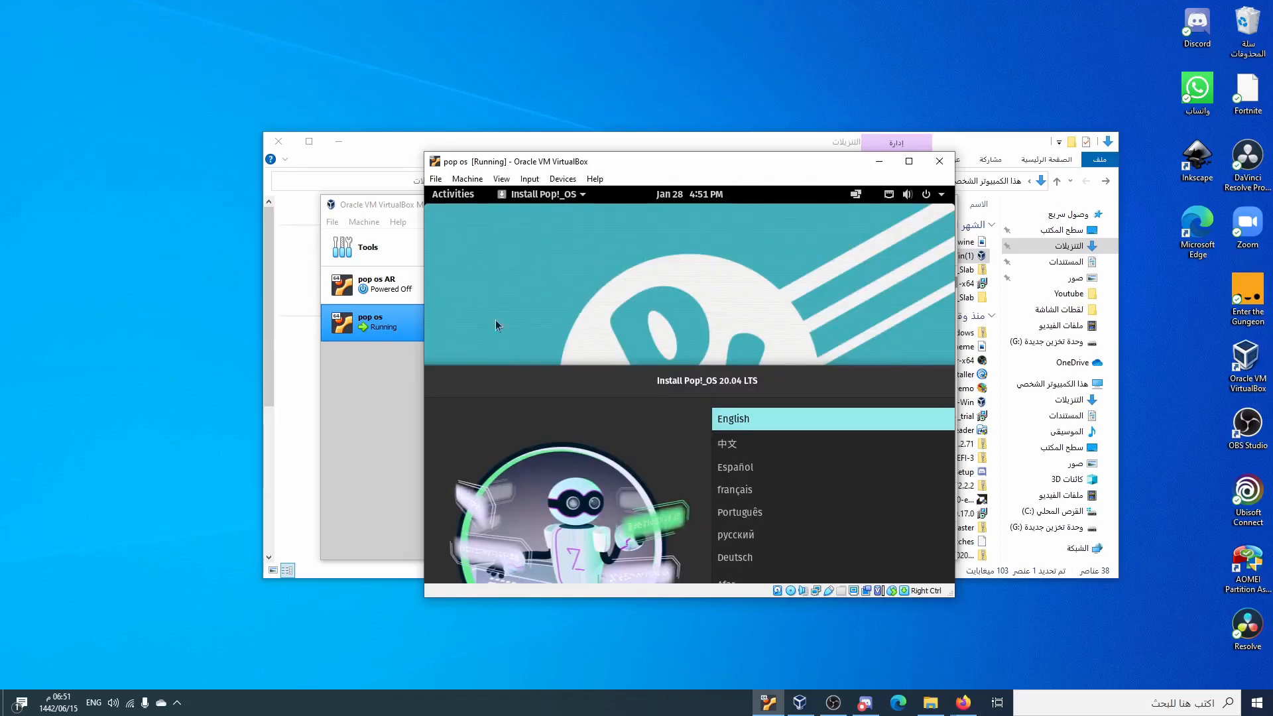
Set the guest's display resolution to 1920 × 1200 (16:10), keep the change and close the display settings
right_click(647, 285)
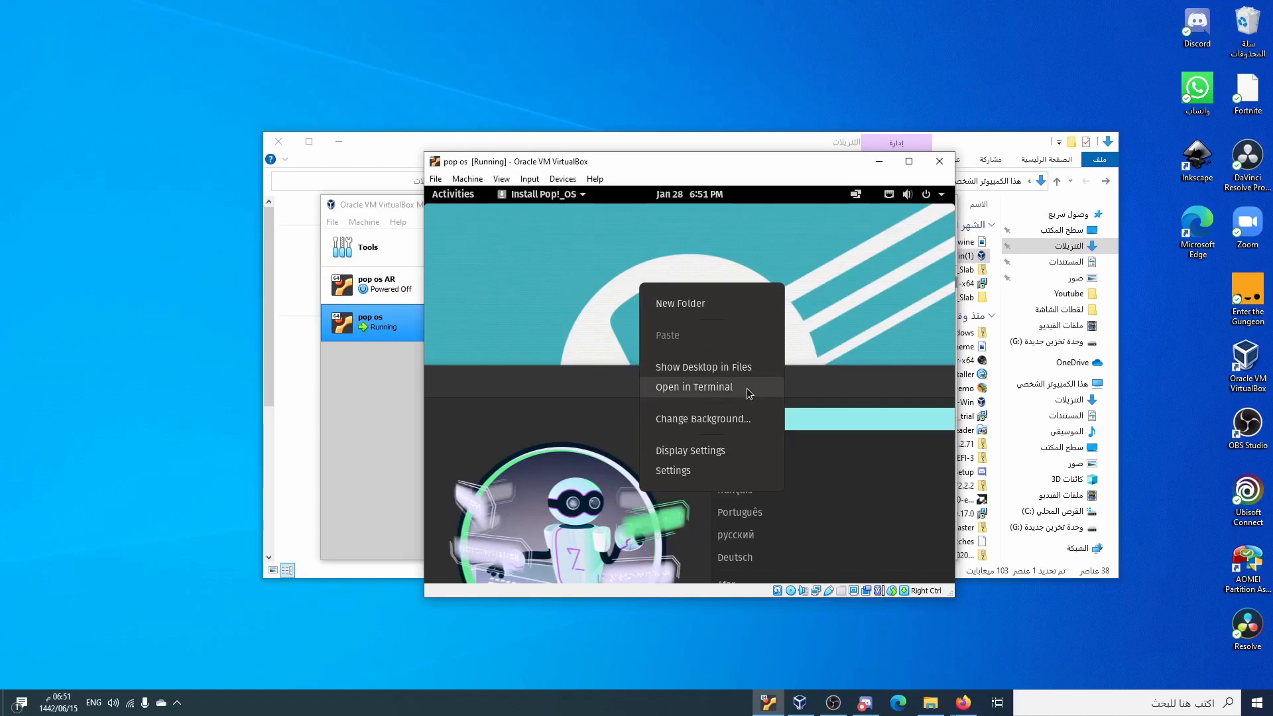
click(718, 450)
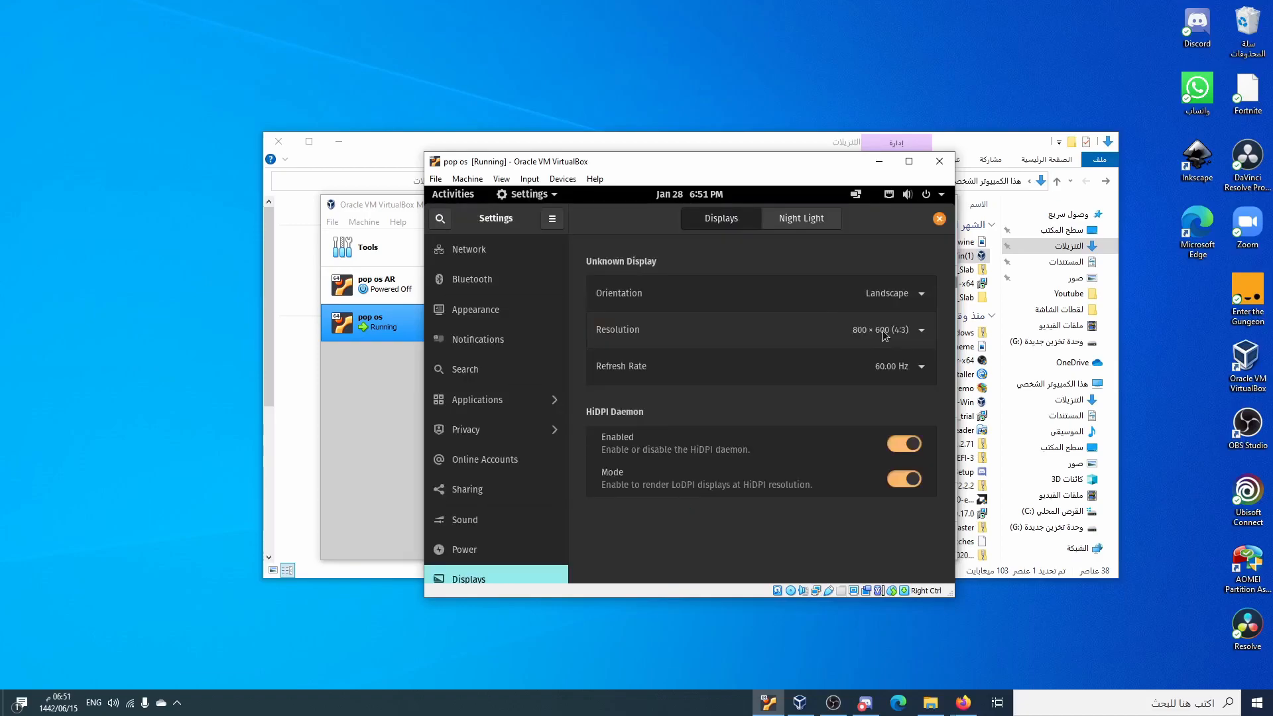
click(882, 330)
click(829, 358)
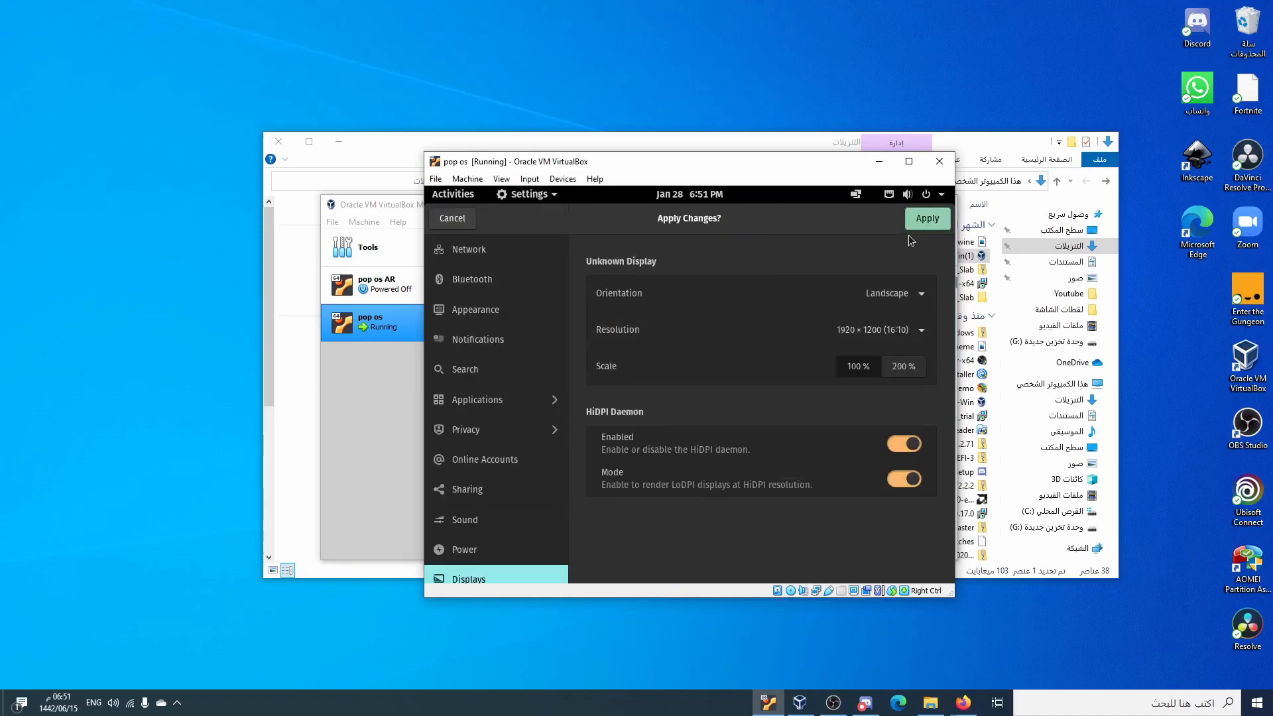
click(923, 219)
click(688, 470)
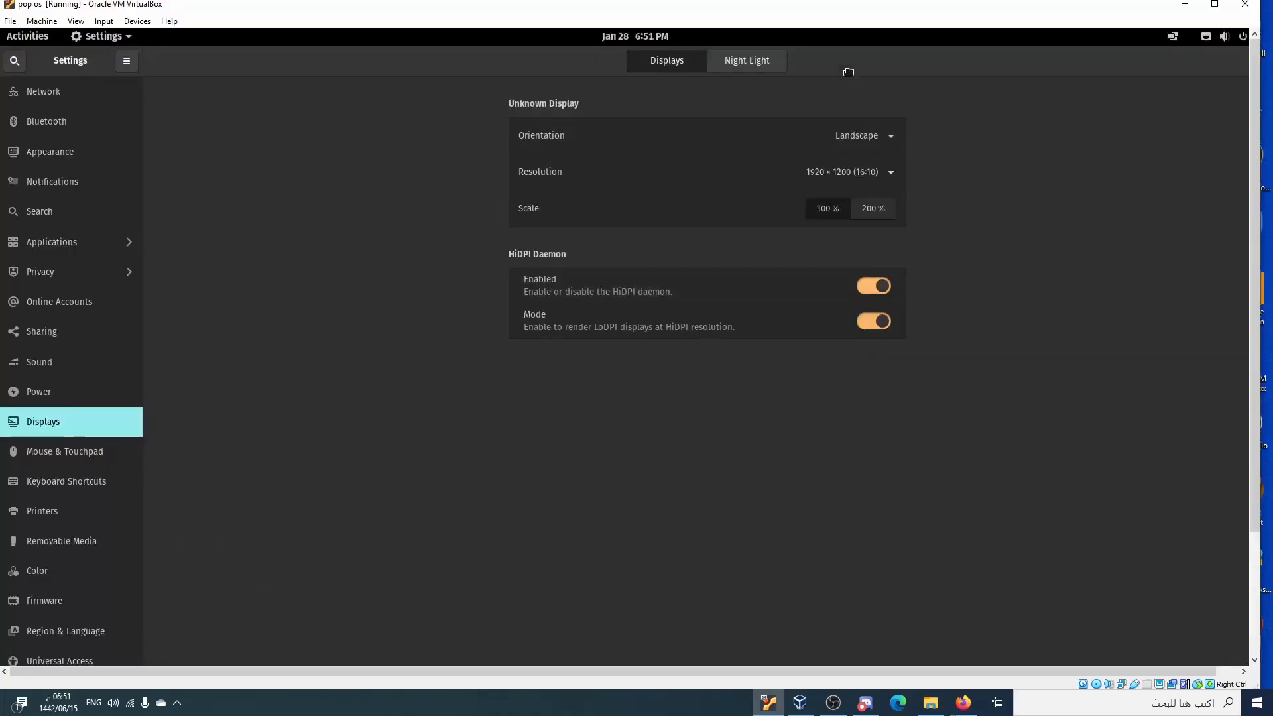
double_click(850, 66)
click(974, 230)
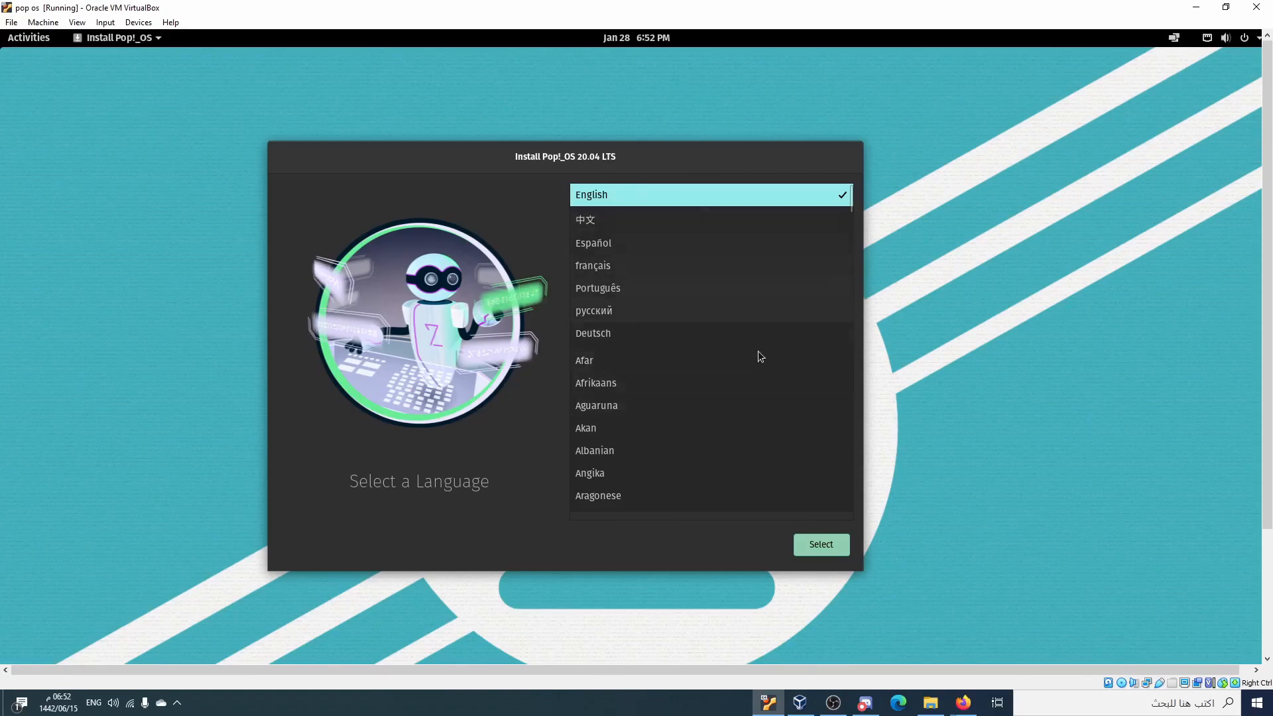
Choose English as the installer language and English (US) as the keyboard layout
click(824, 546)
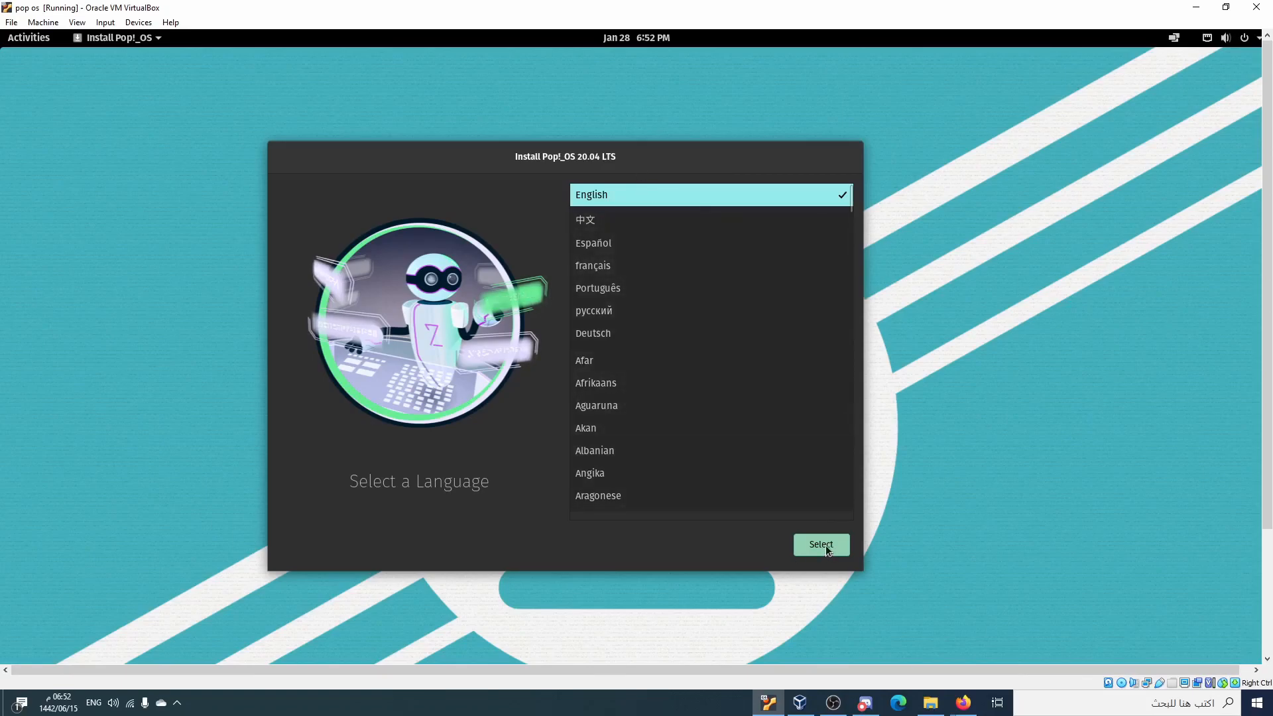
click(816, 545)
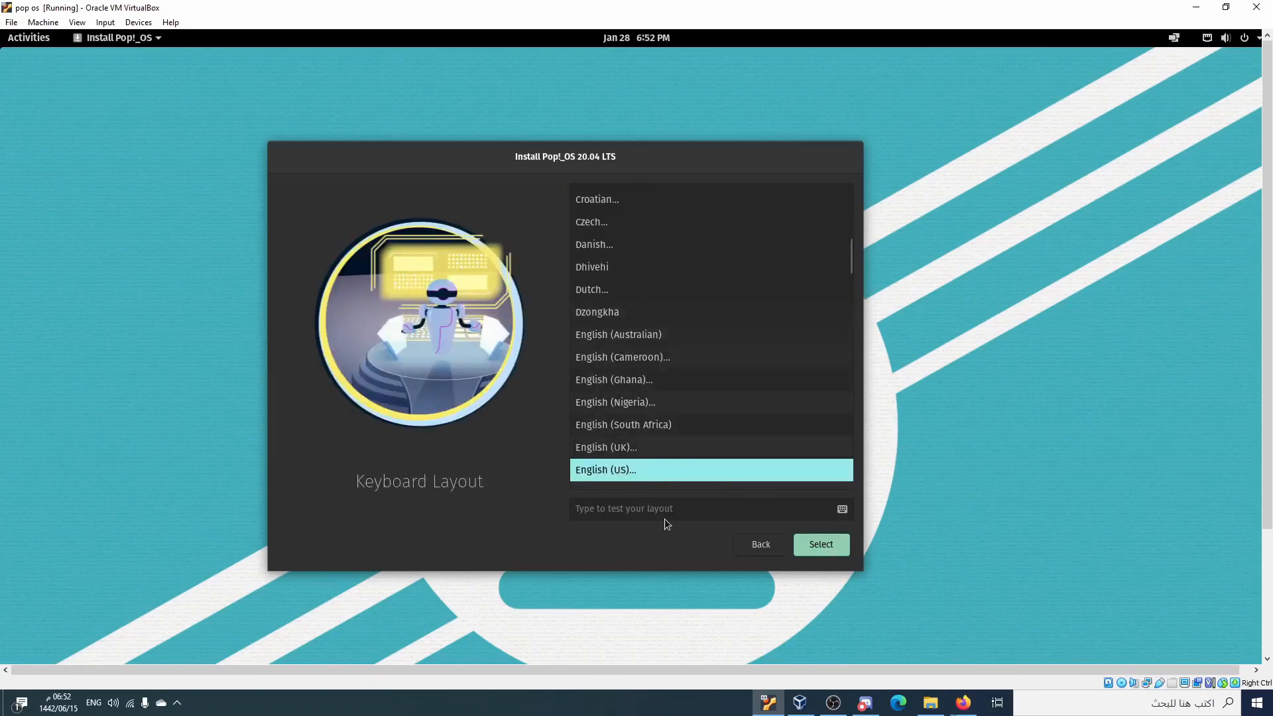
click(795, 553)
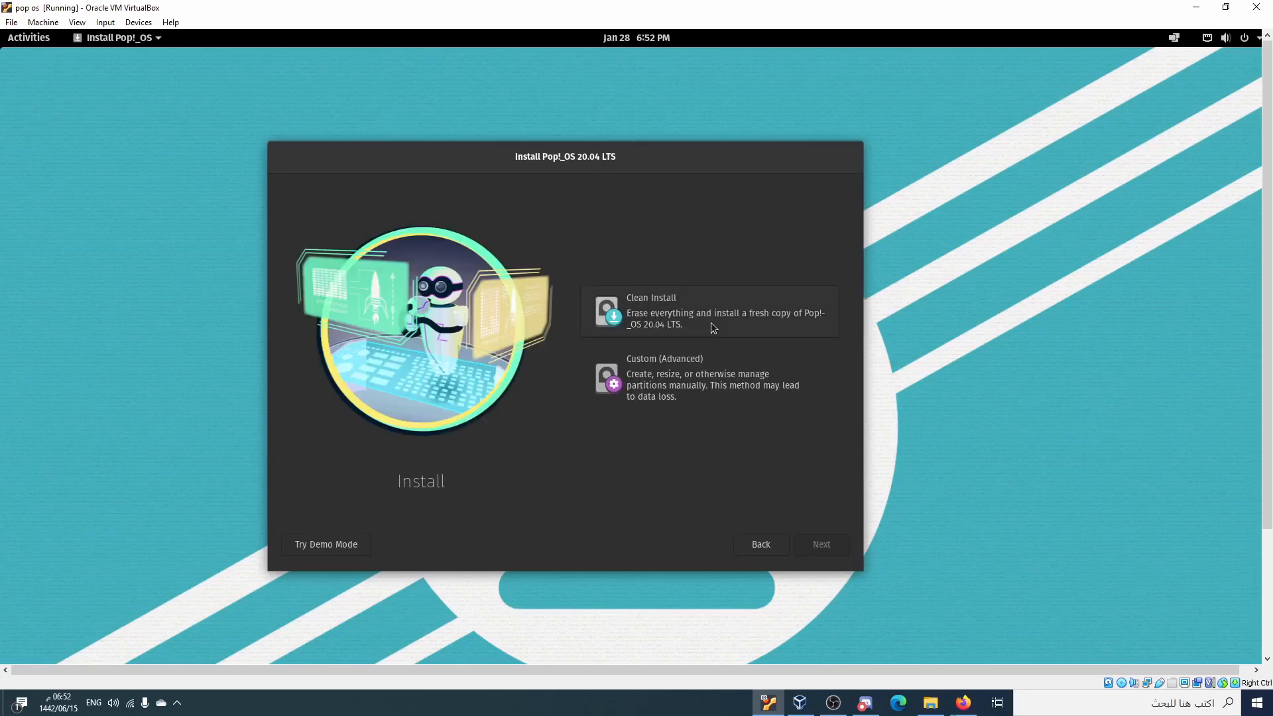
Run a Clean Install that erases the ATA VBOX HARDDISK without drive encryption, and shut the machine down once installed
click(711, 322)
click(794, 544)
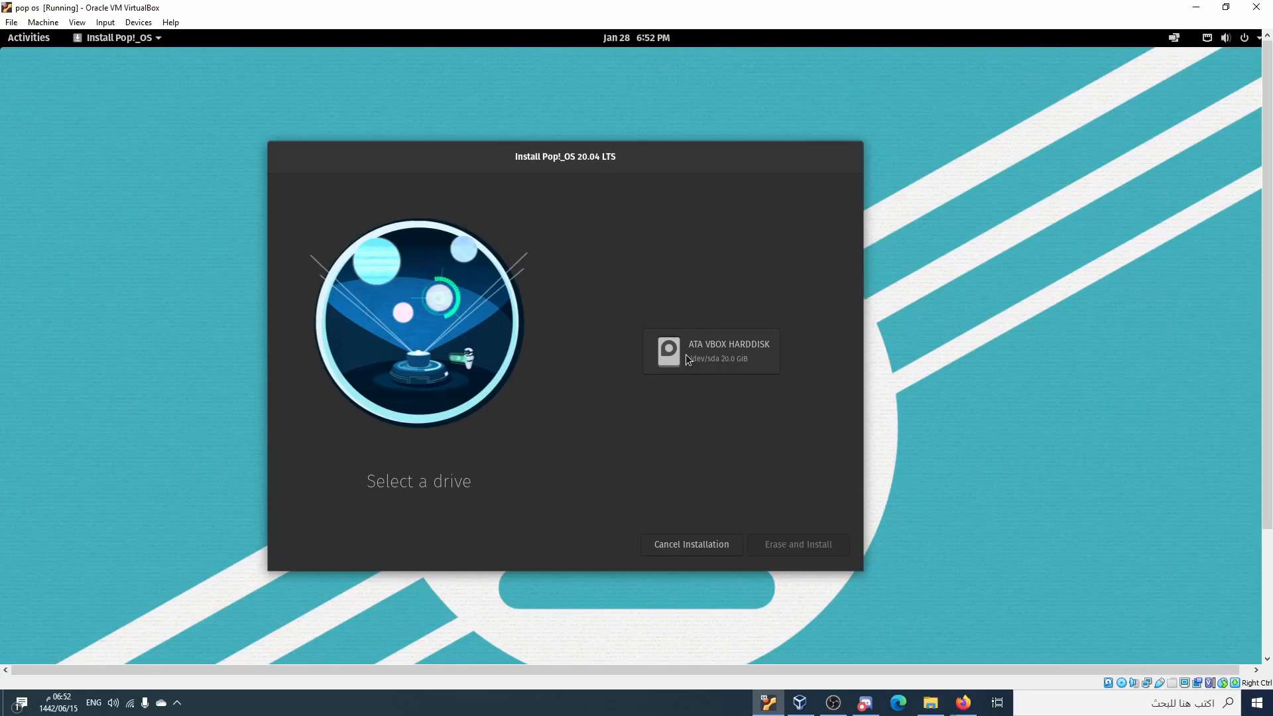
click(685, 354)
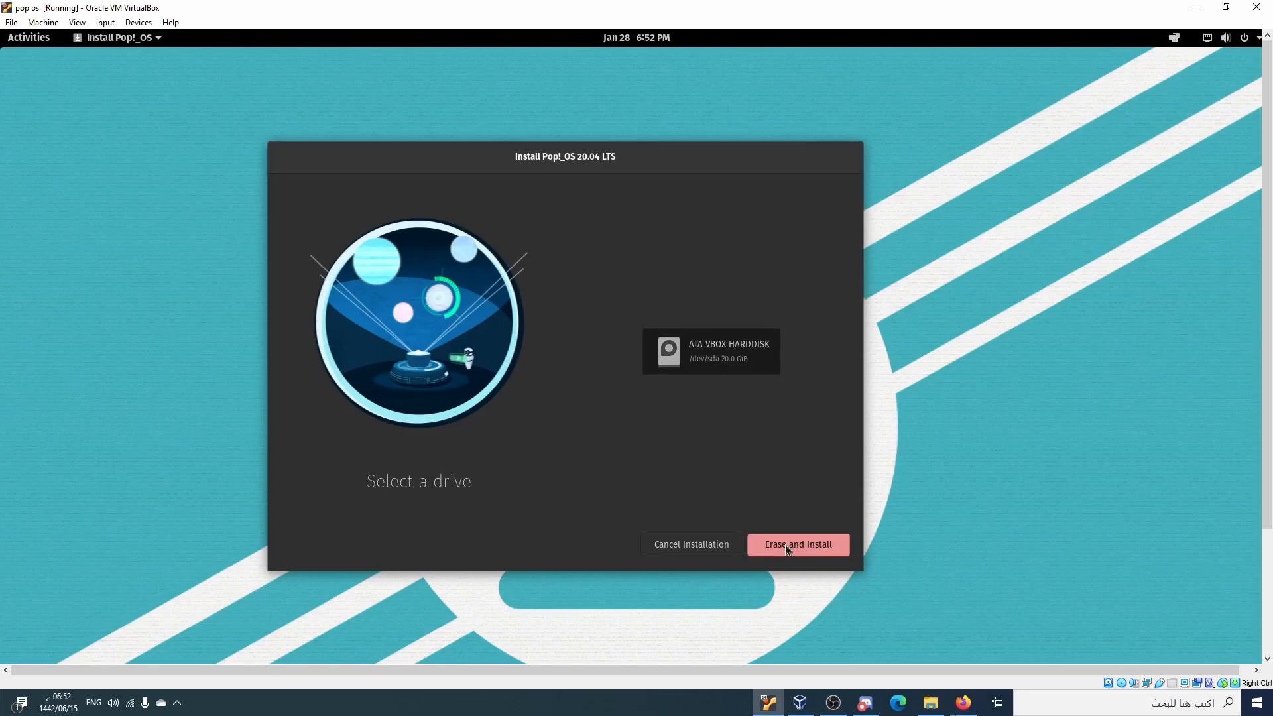
click(785, 545)
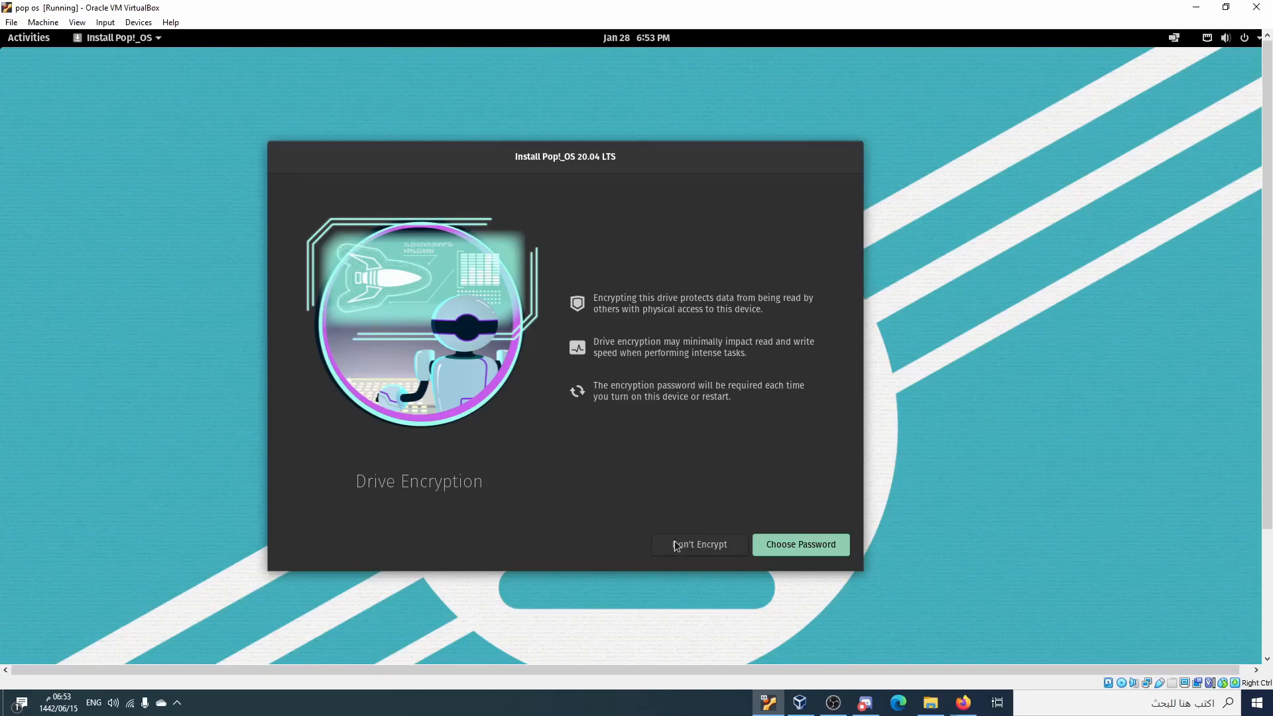
click(678, 549)
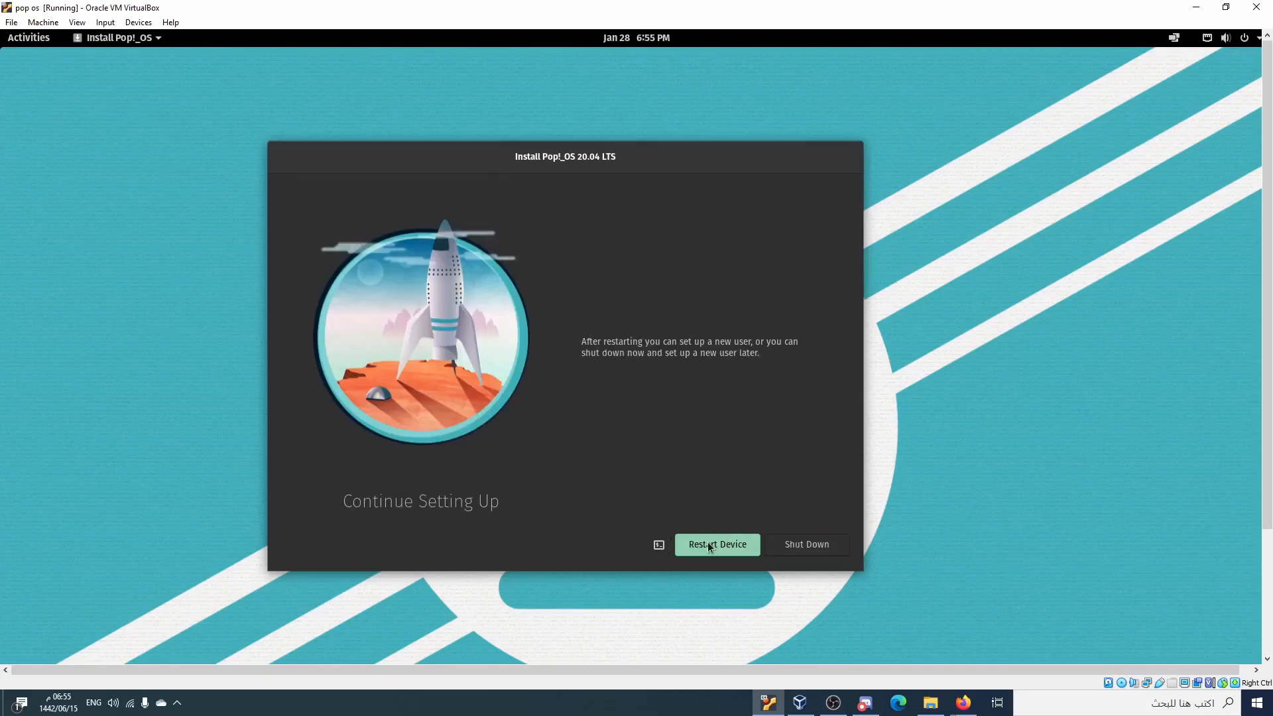
click(784, 551)
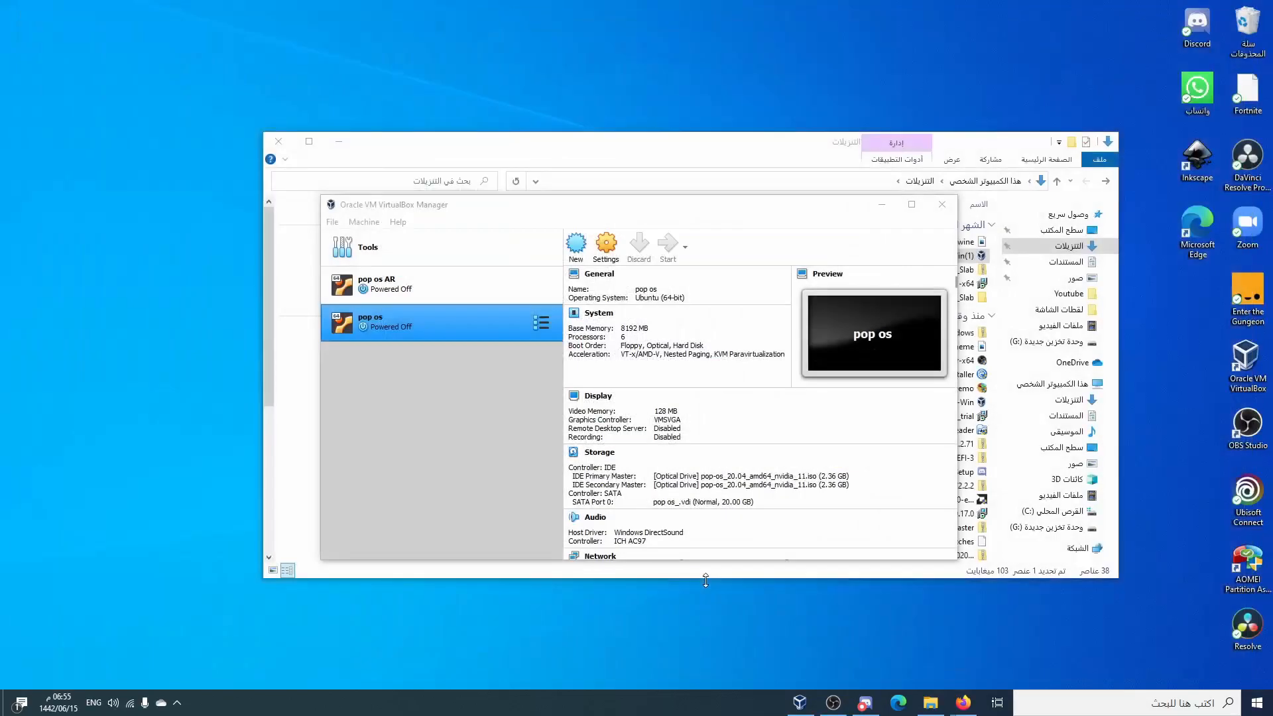
In the pop os storage settings, remove the IDE Primary Master optical drive and eject the ISO from the IDE Secondary Master drive
click(606, 247)
click(466, 307)
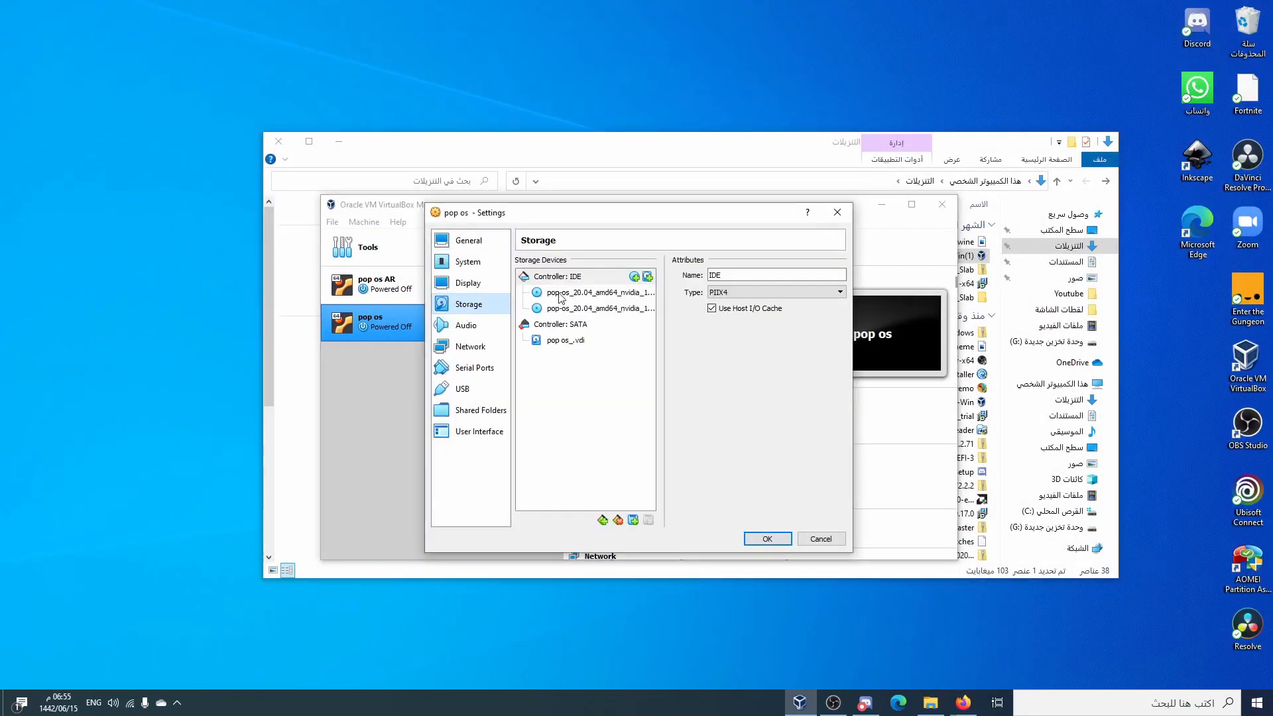
click(573, 295)
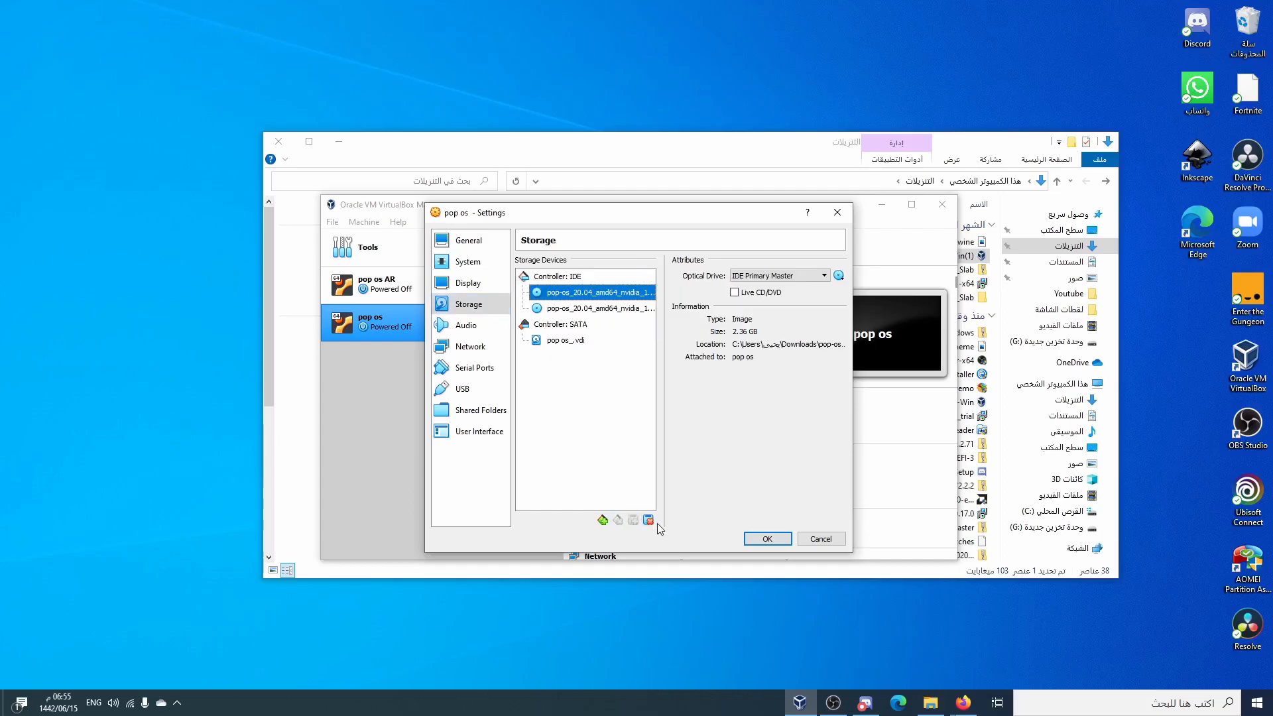
click(649, 519)
click(839, 276)
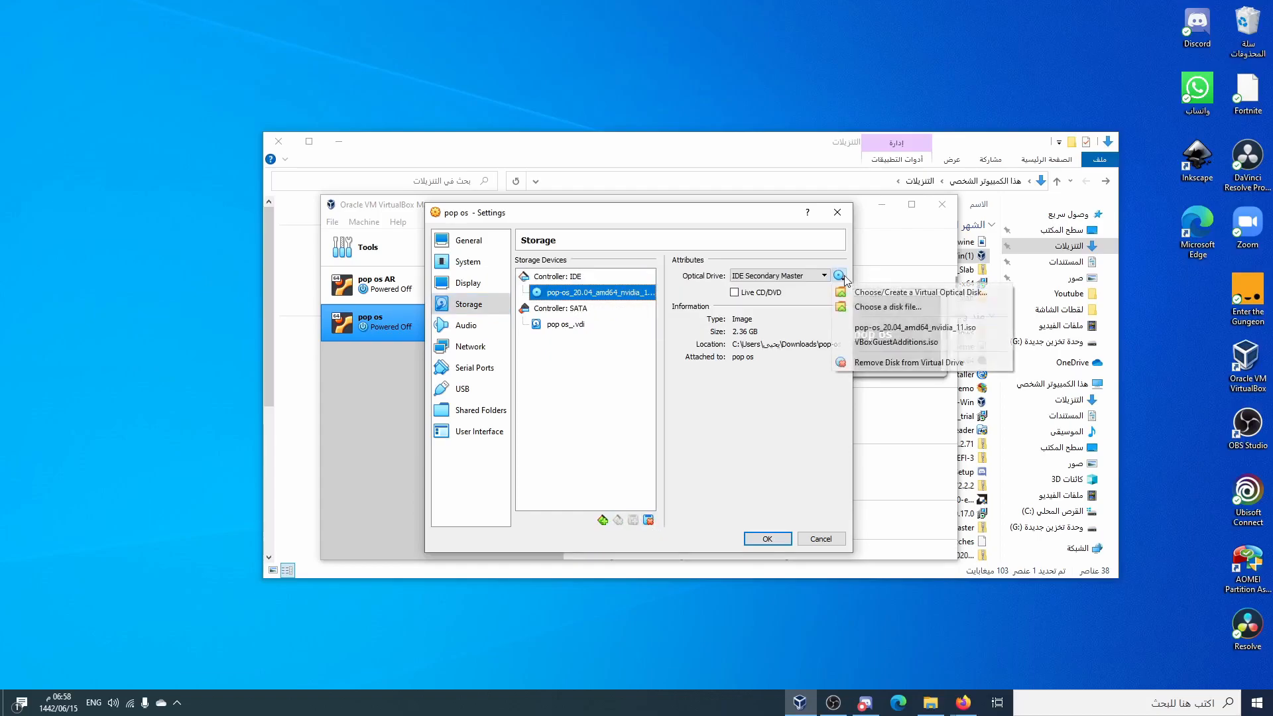
click(856, 363)
click(763, 539)
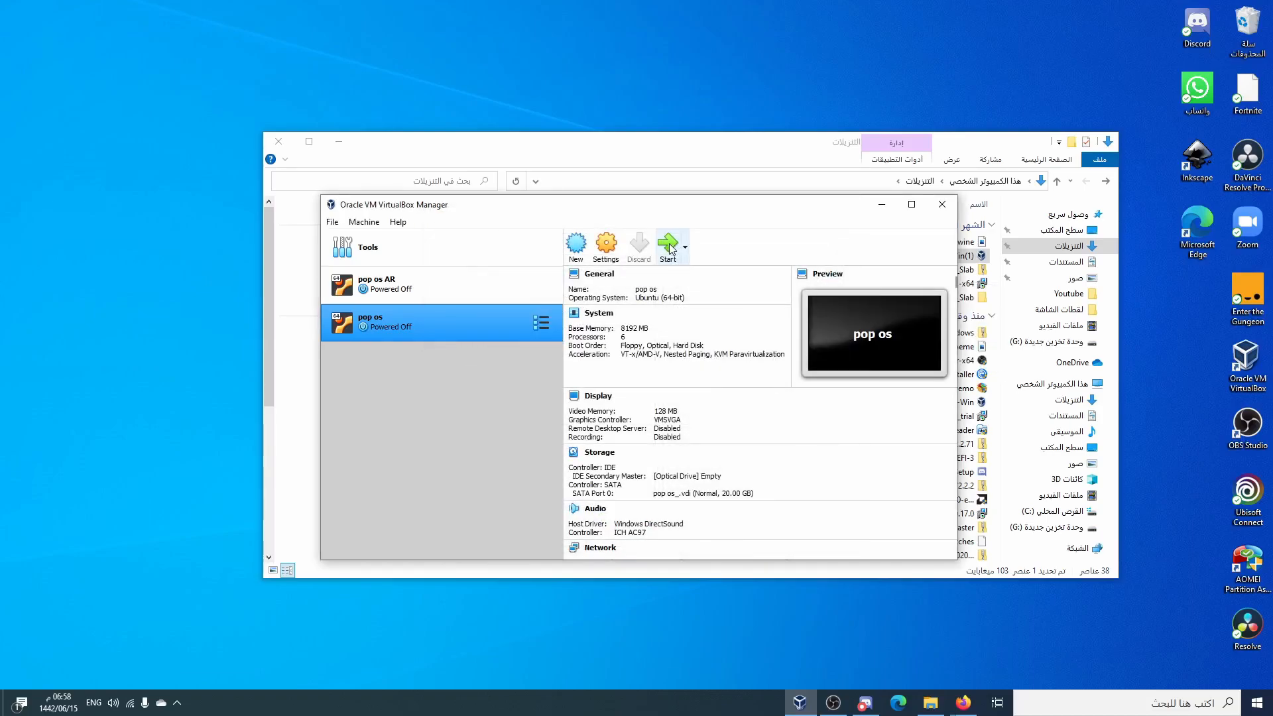
Start the pop os machine and accept the English (US) keyboard, enabled Location Services and the Cairo, Egypt time zone in the initial setup
click(669, 247)
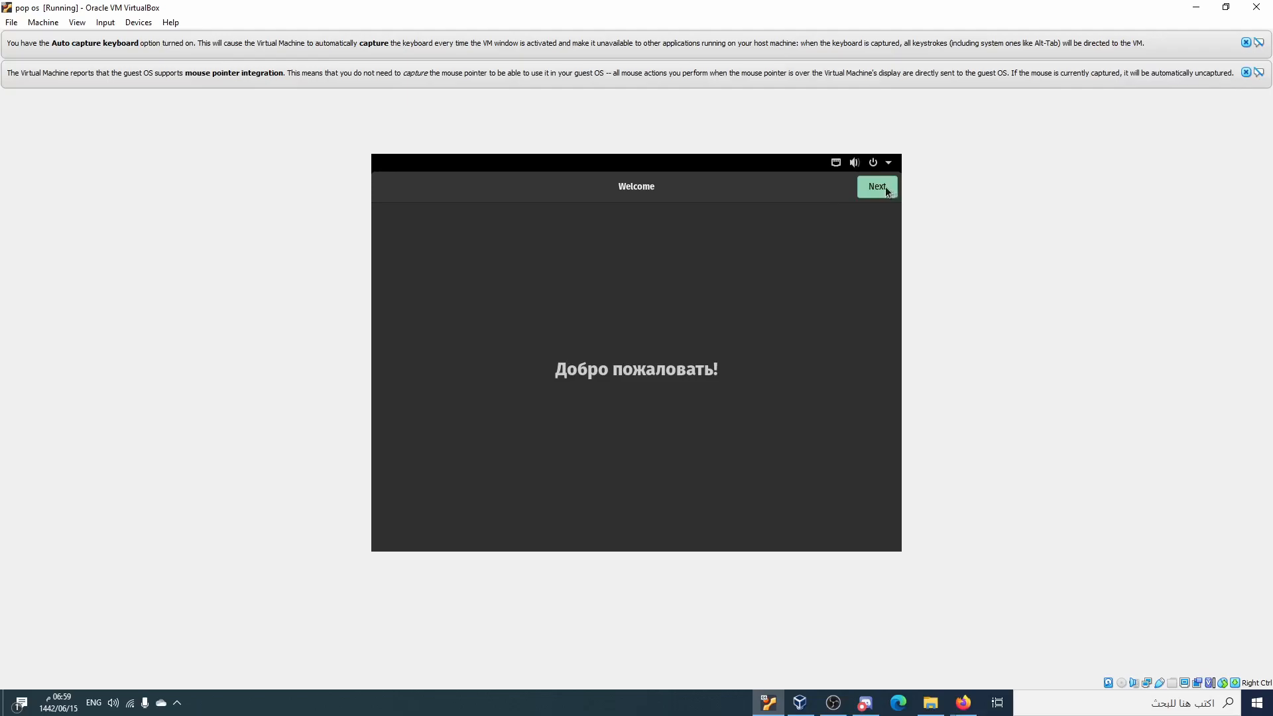
click(869, 191)
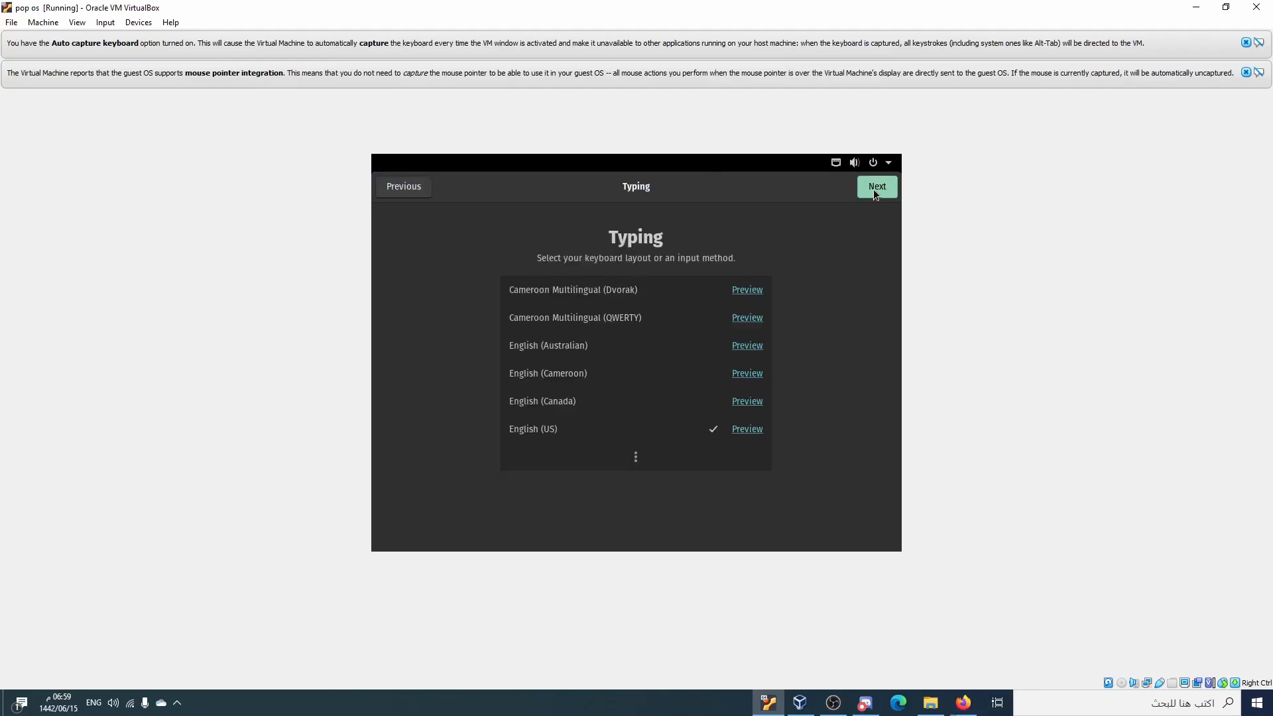
click(875, 193)
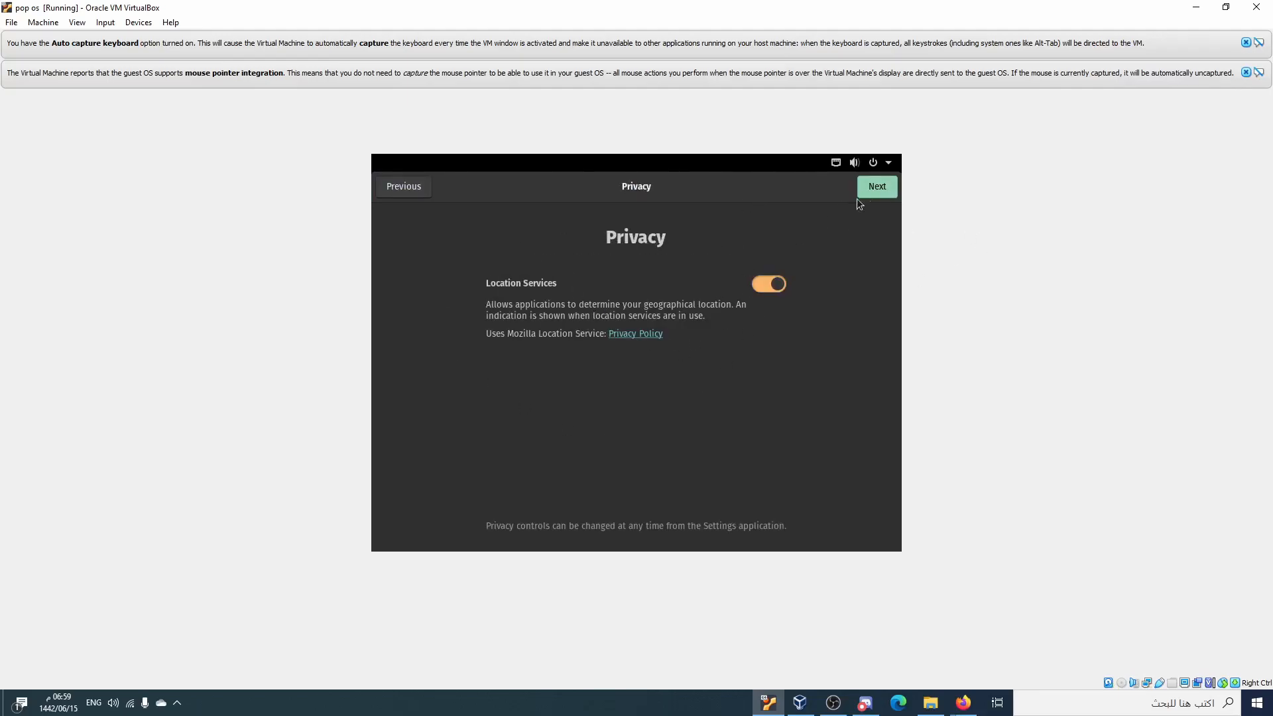
click(881, 188)
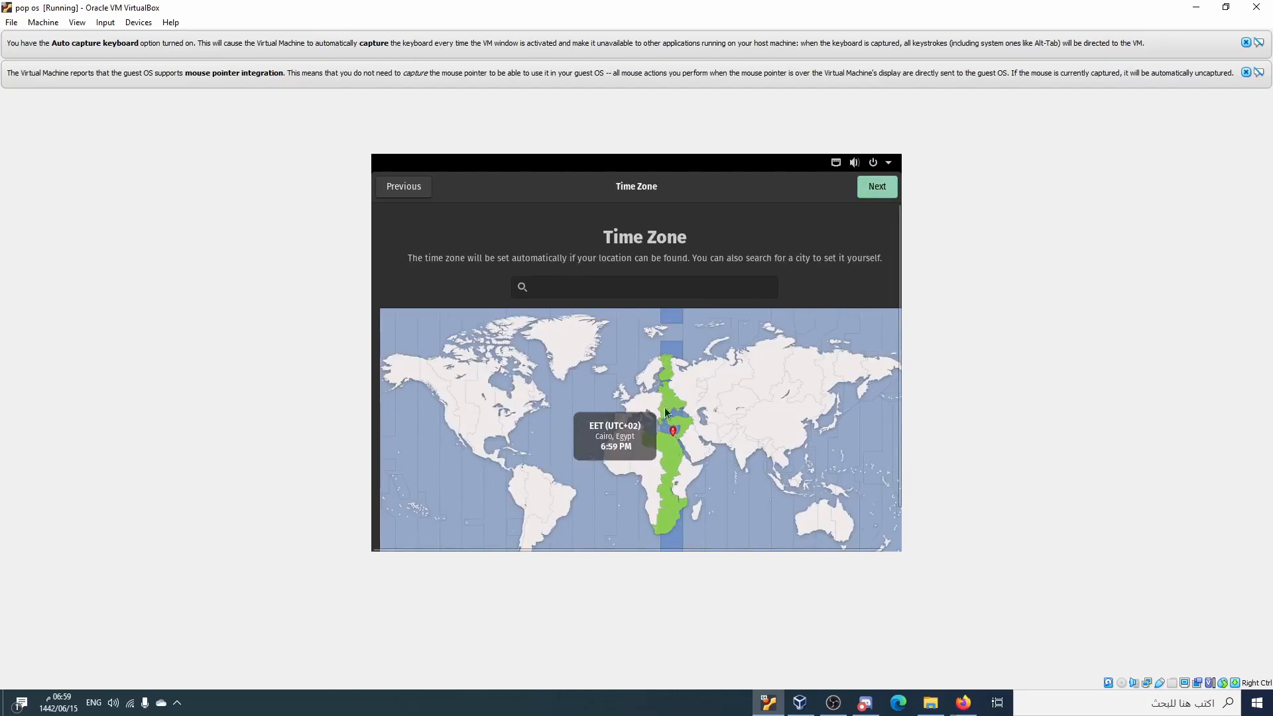
click(882, 187)
Review the available online account providers and skip connecting an account
scroll(823, 305, down, 3)
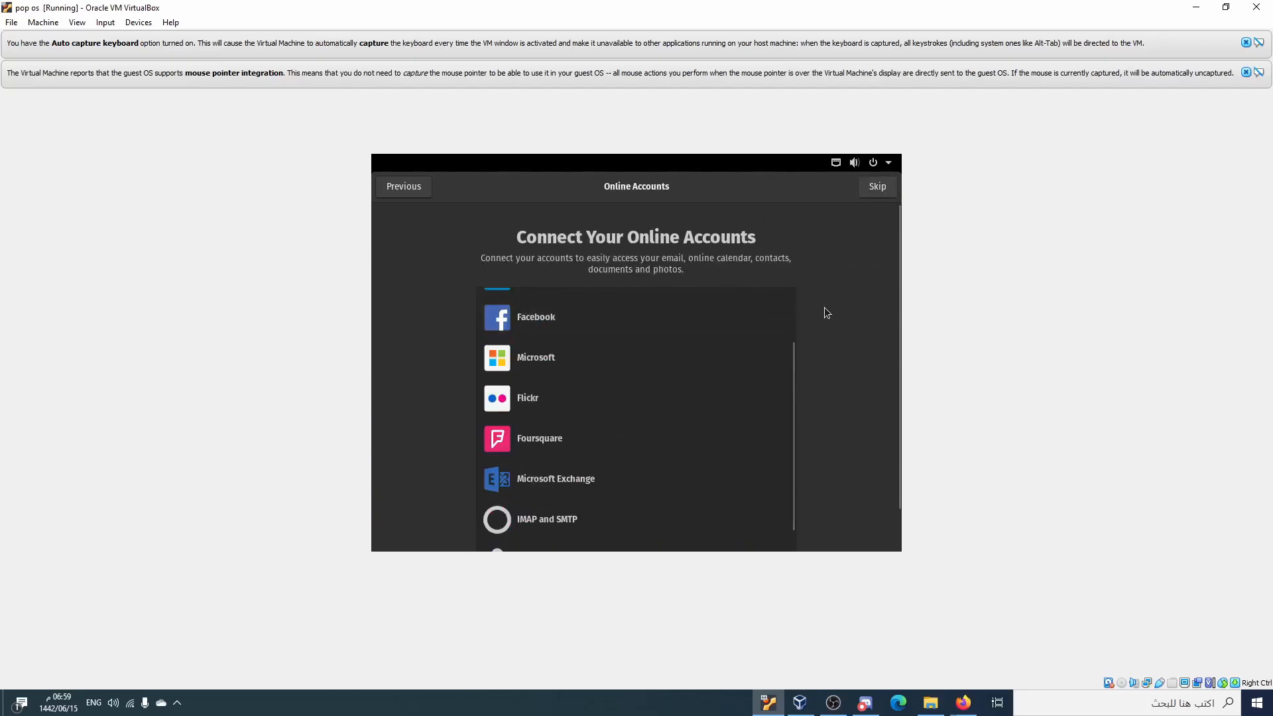
scroll(828, 310, up, 3)
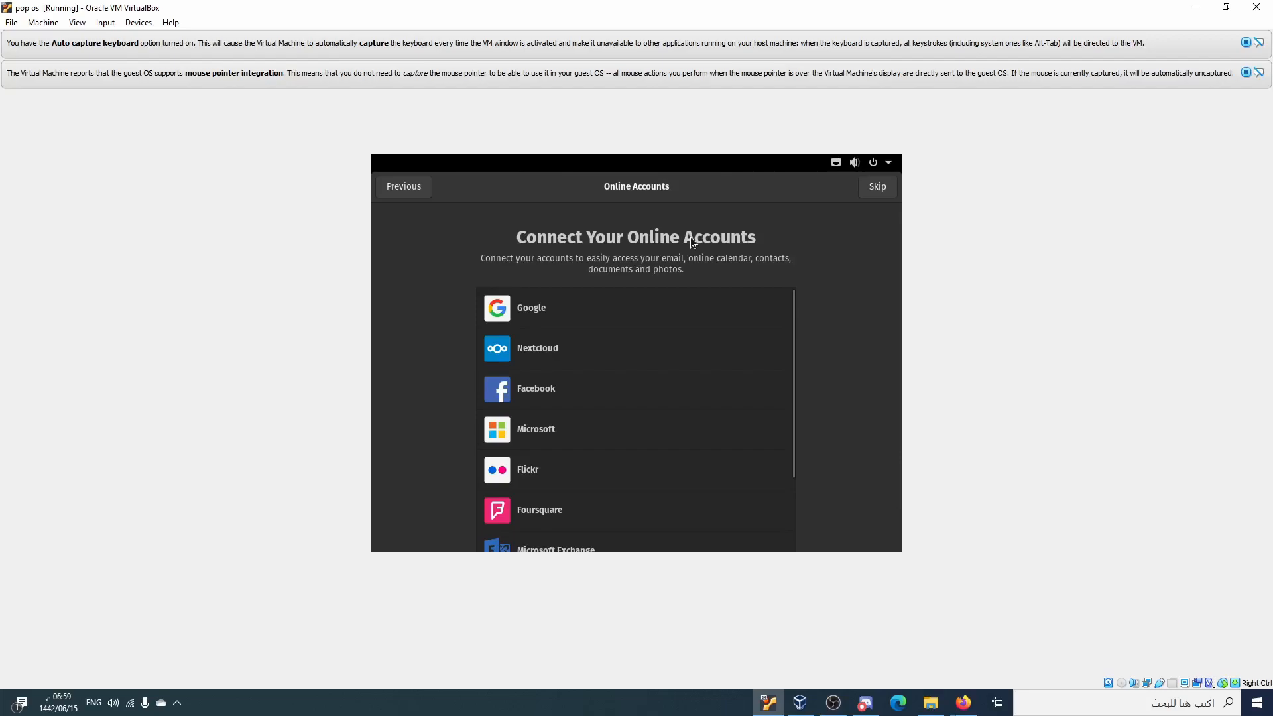
scroll(691, 237, down, 1)
click(885, 191)
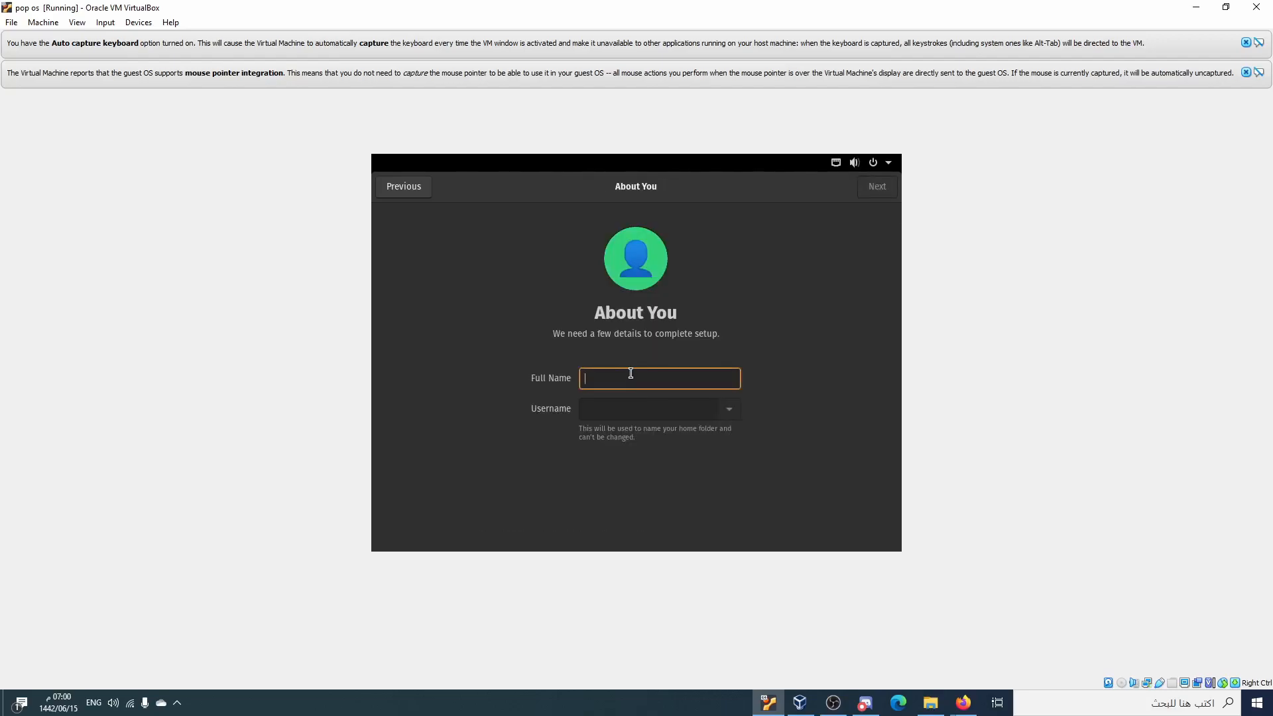
Enter the full name and username for the new Pop!_OS account and continue
text(Yahia Ghadir)
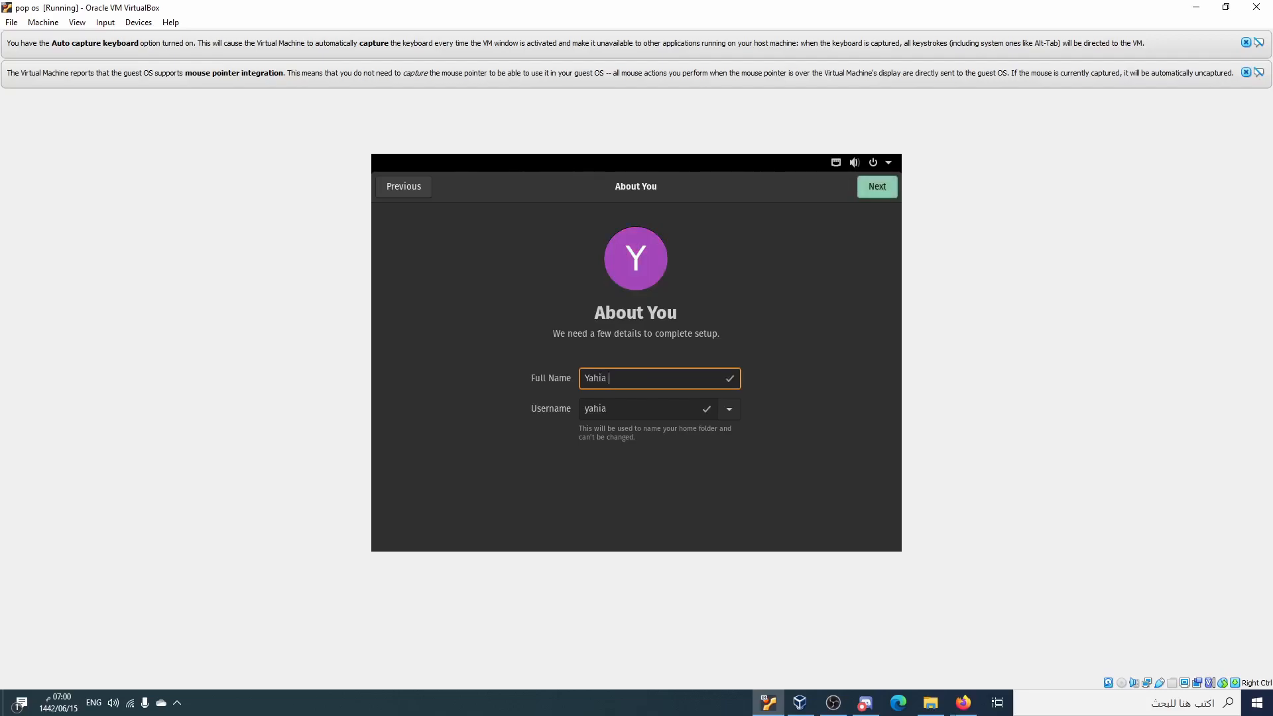
text(y)
key(Tab)
text(yahia)
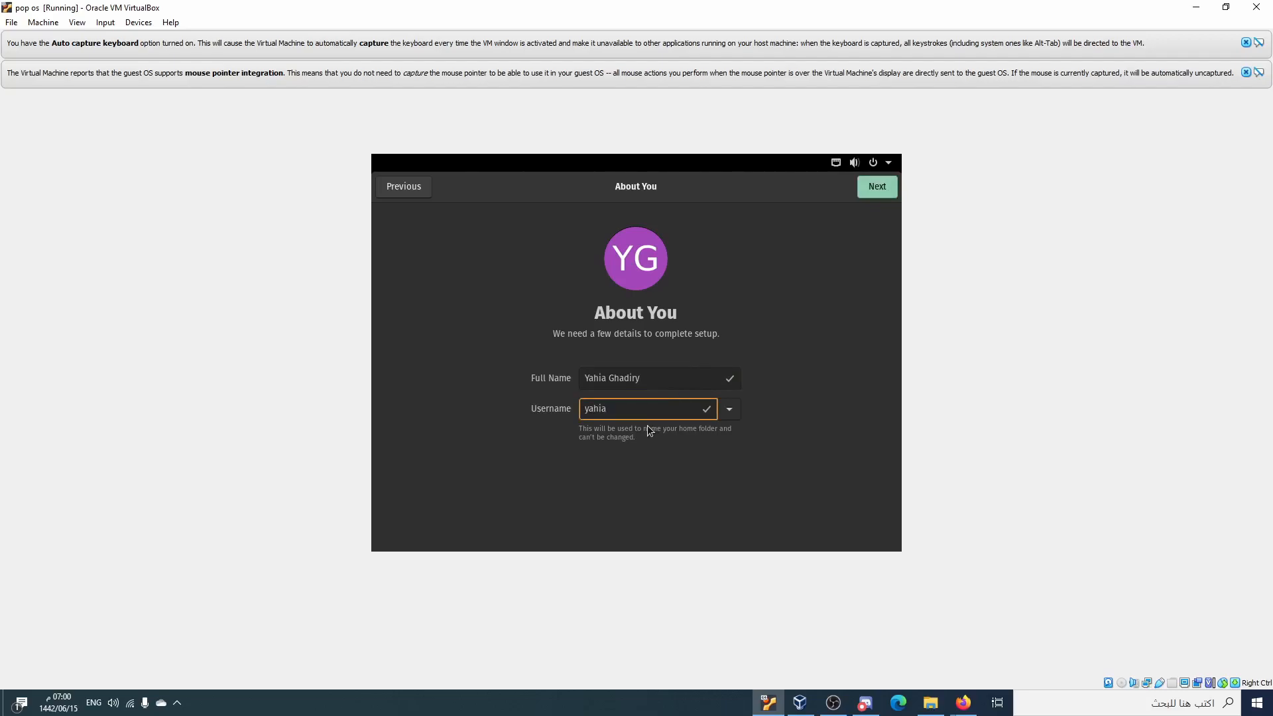
click(877, 190)
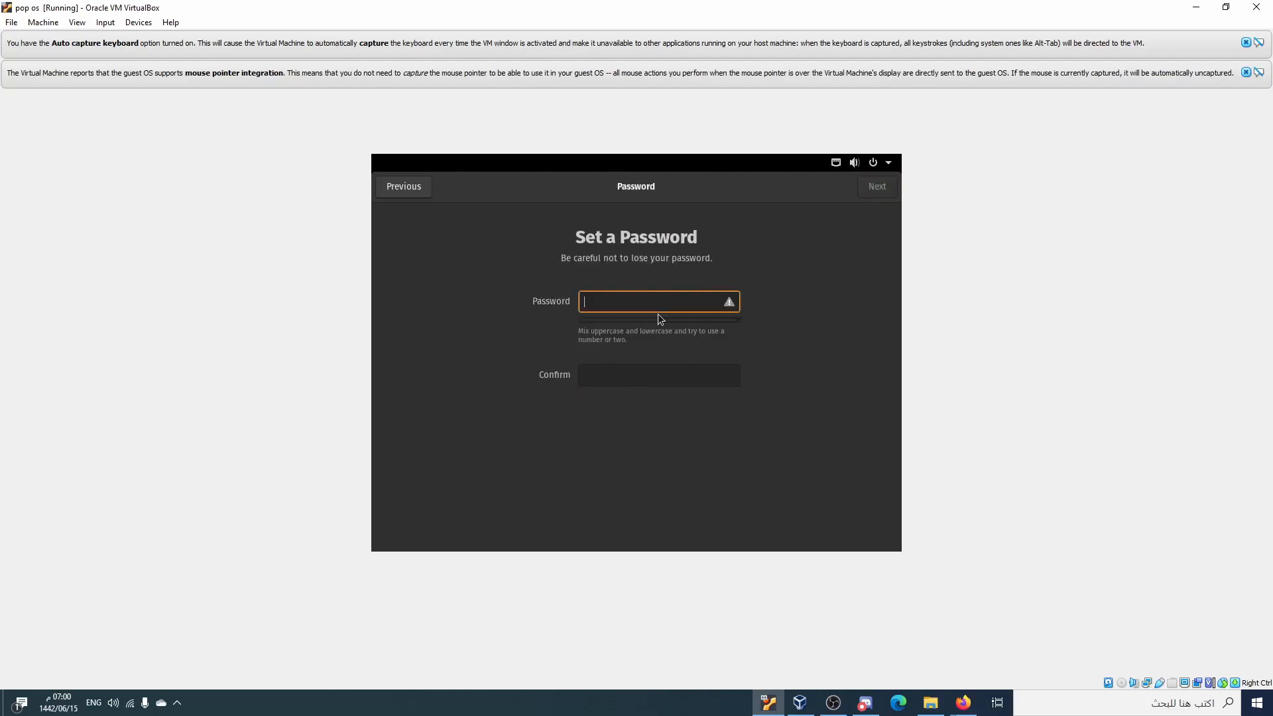
Enter and confirm the account password, finish the setup and start using Pop!_OS
text(●●●●●)
click(628, 374)
text(●●●●●)
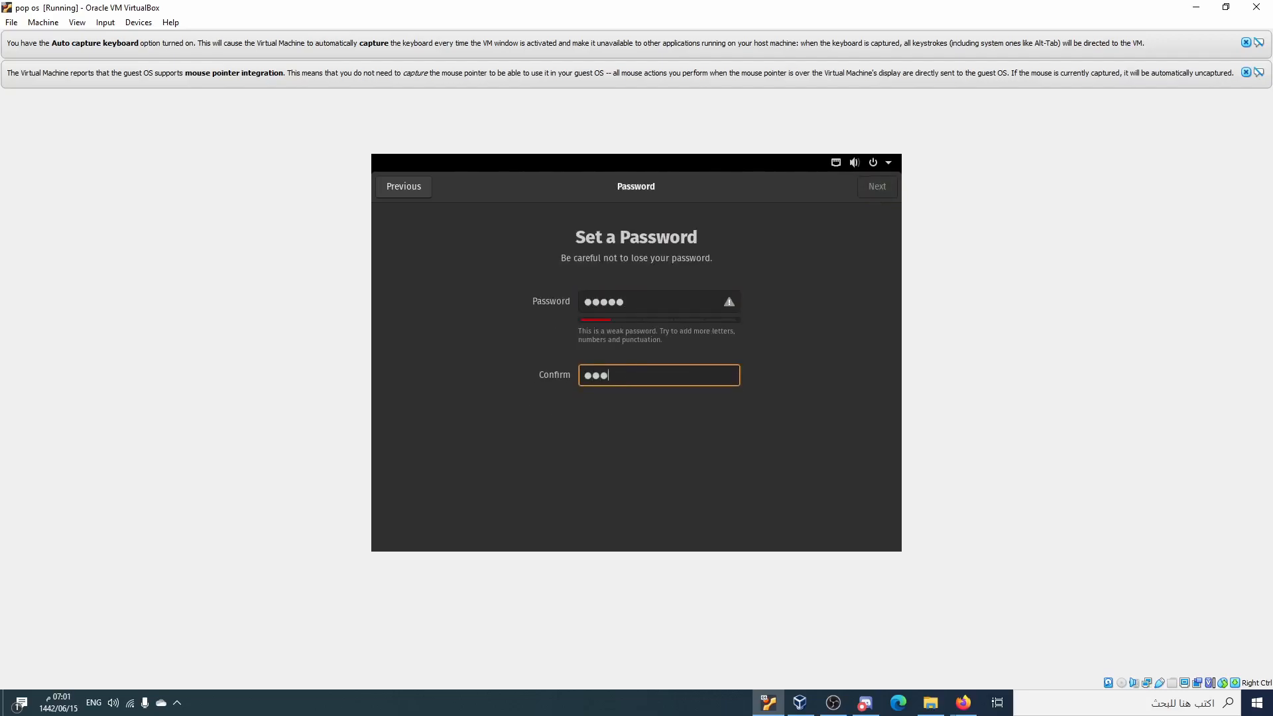
click(865, 195)
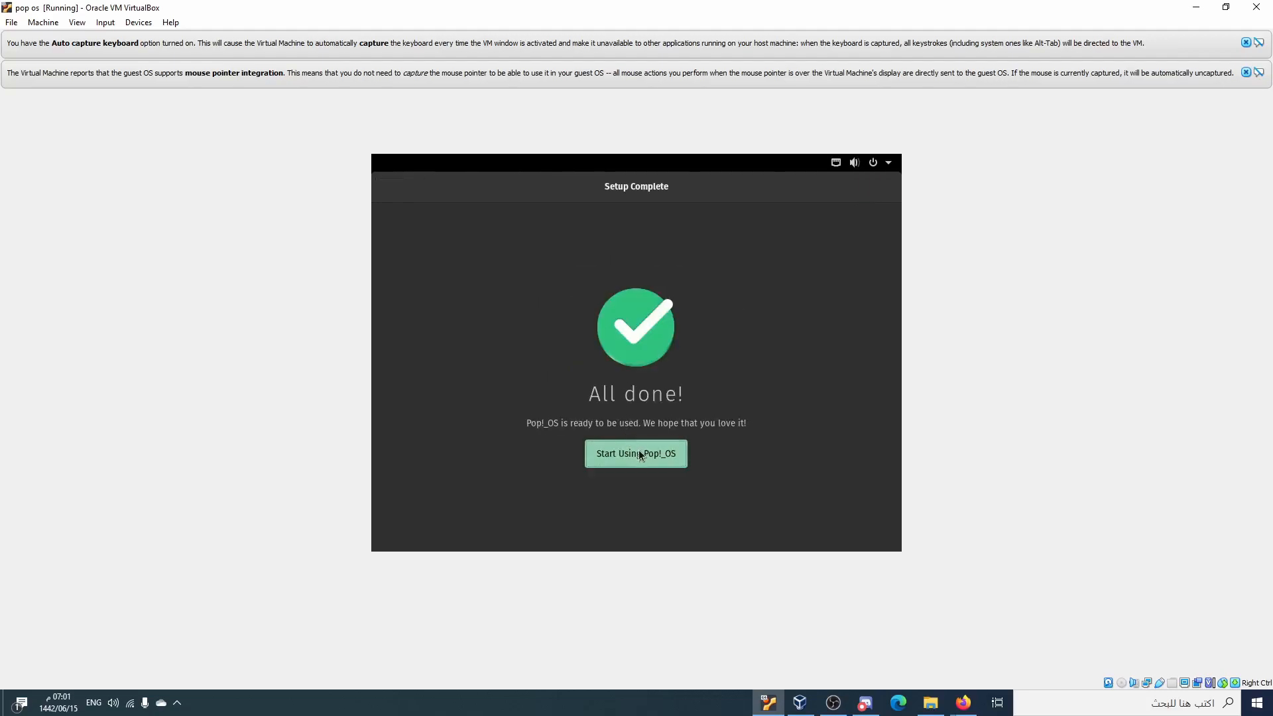
click(630, 455)
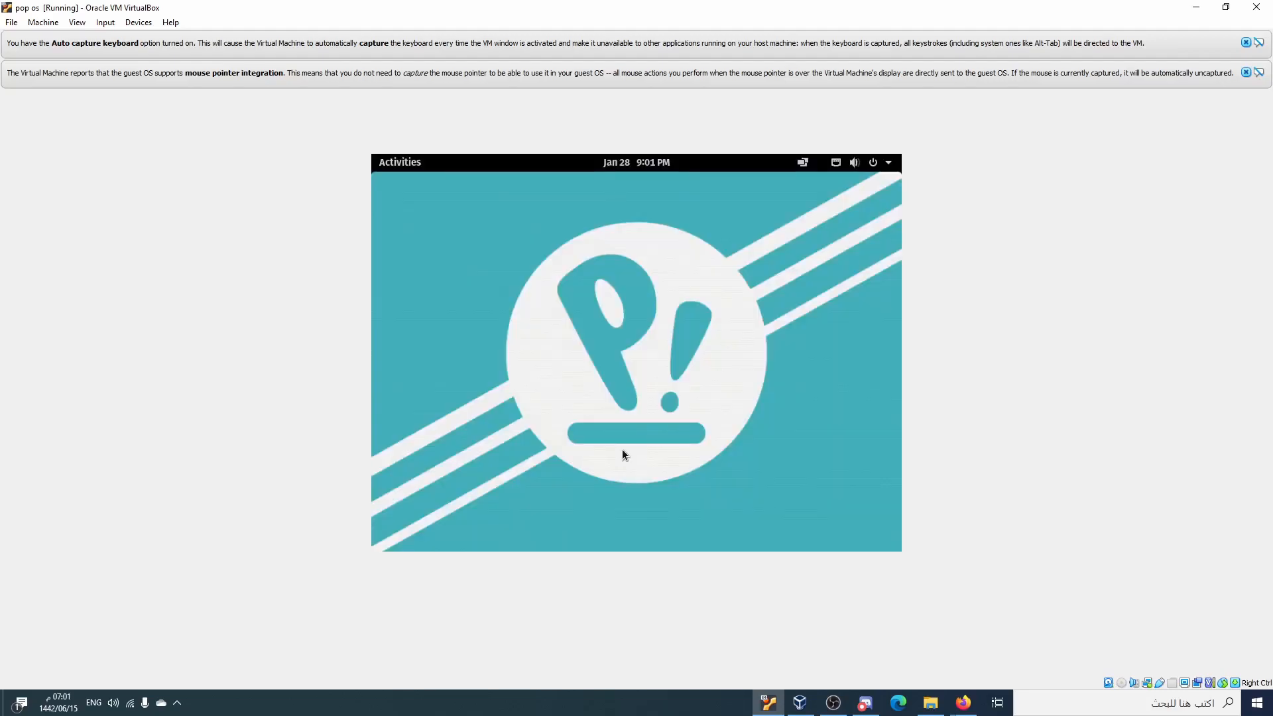
Set the Pop!_OS display resolution to 1920 × 1200 (16:10) and keep the changed display settings
right_click(600, 236)
click(638, 408)
click(839, 297)
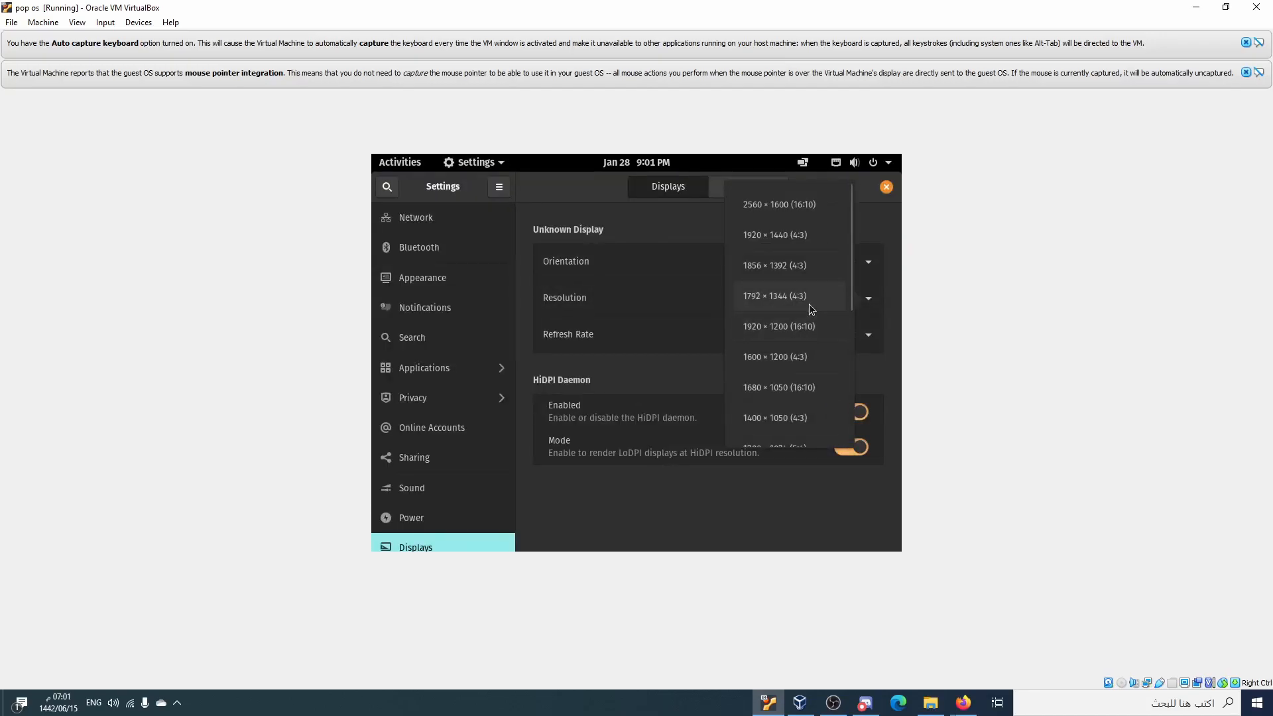
click(796, 328)
click(874, 188)
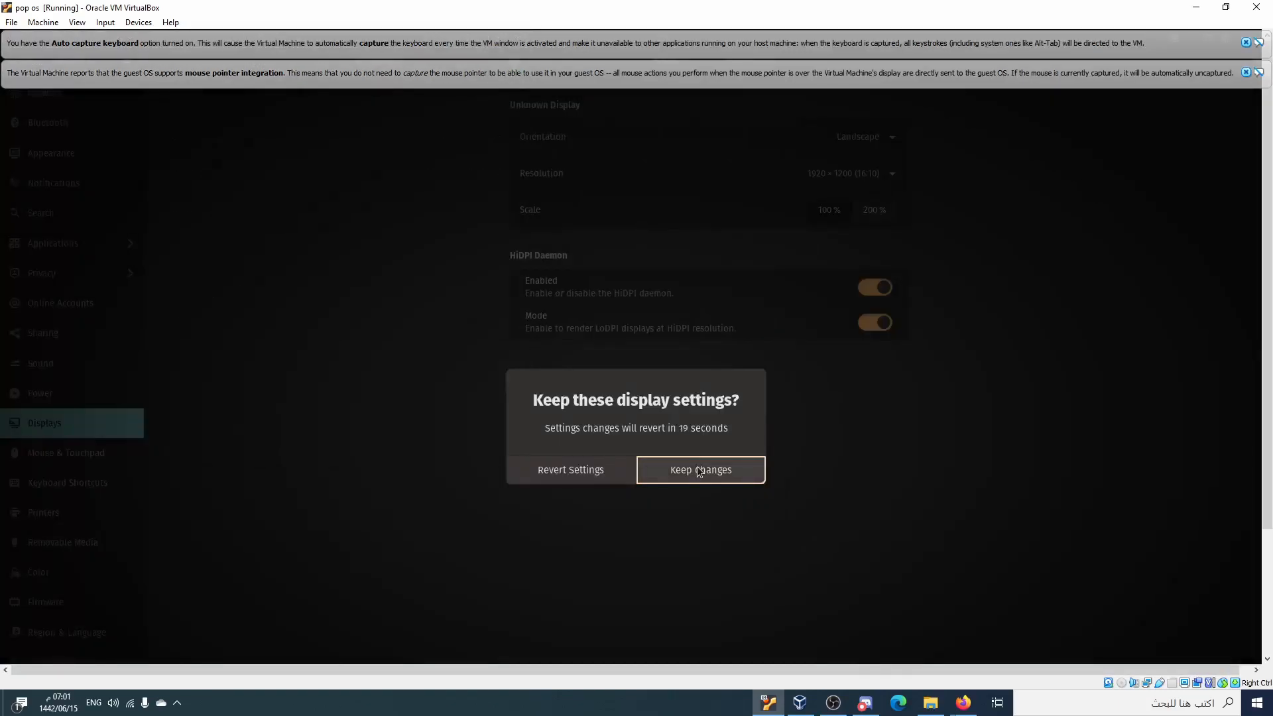
click(698, 466)
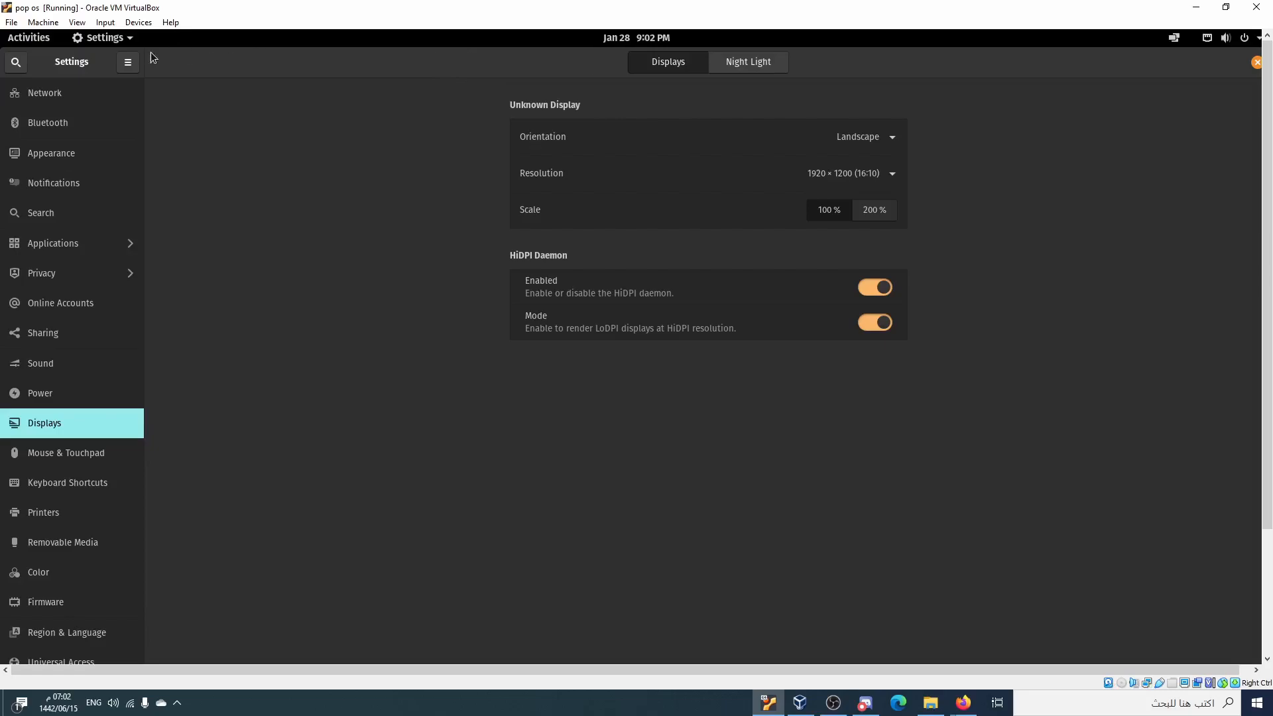
Insert the Guest Additions CD image, run its installer in Pop!_OS and close the finished installation window
click(131, 23)
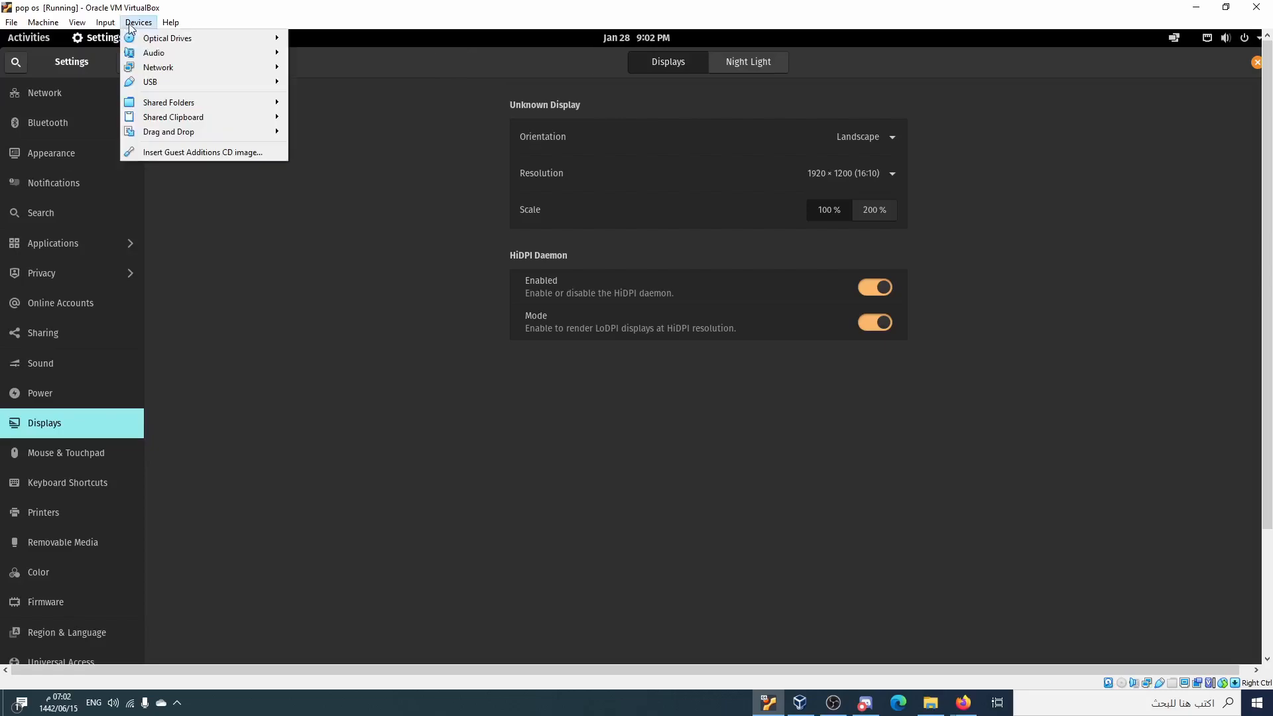
click(217, 153)
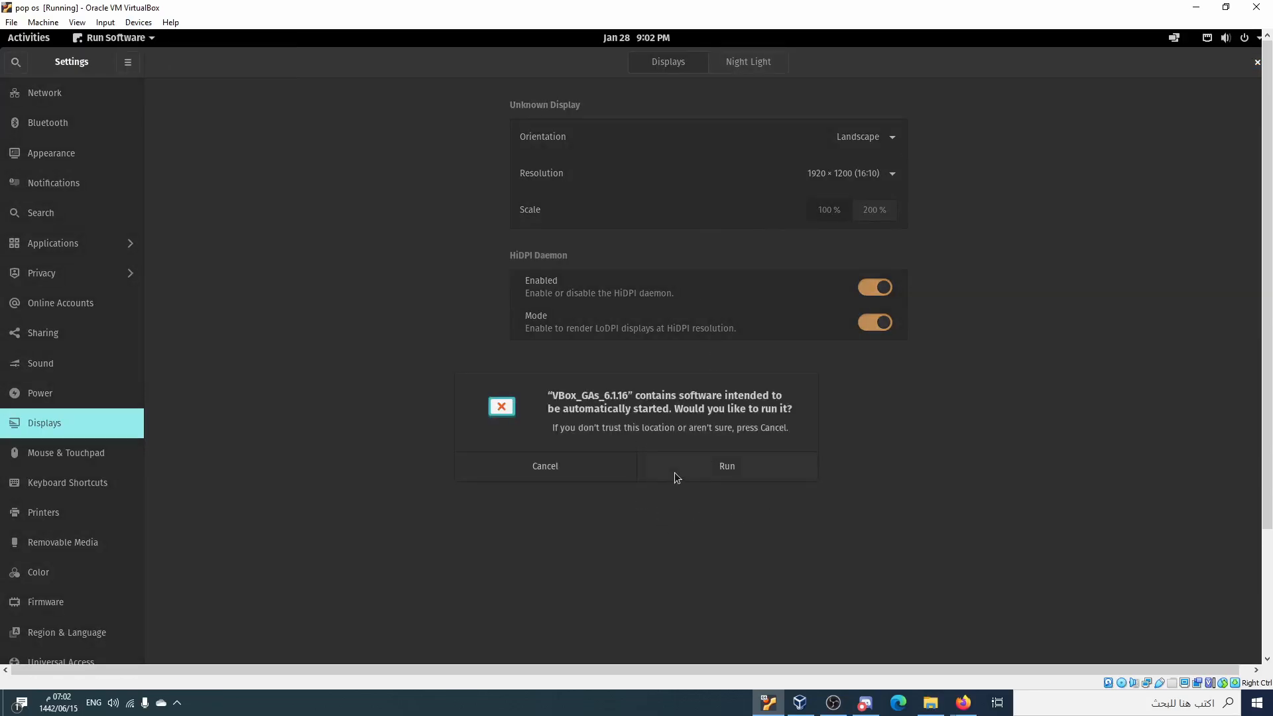
click(697, 465)
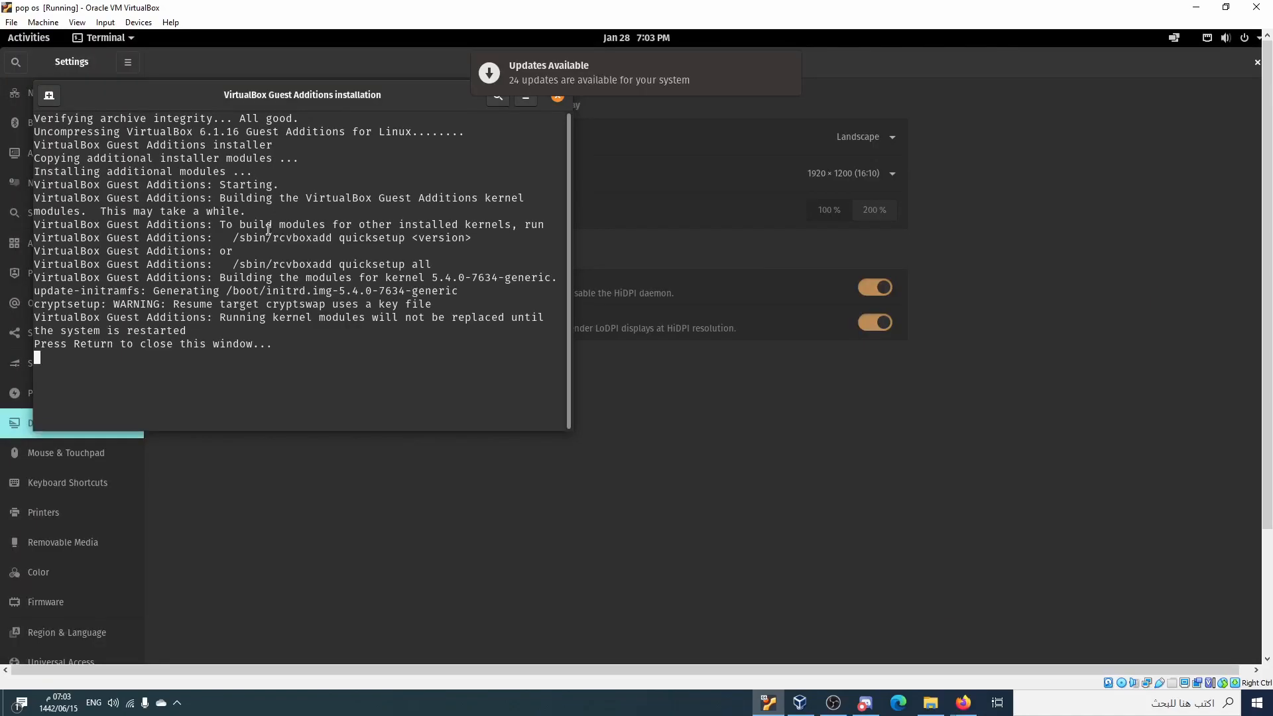
key(Return)
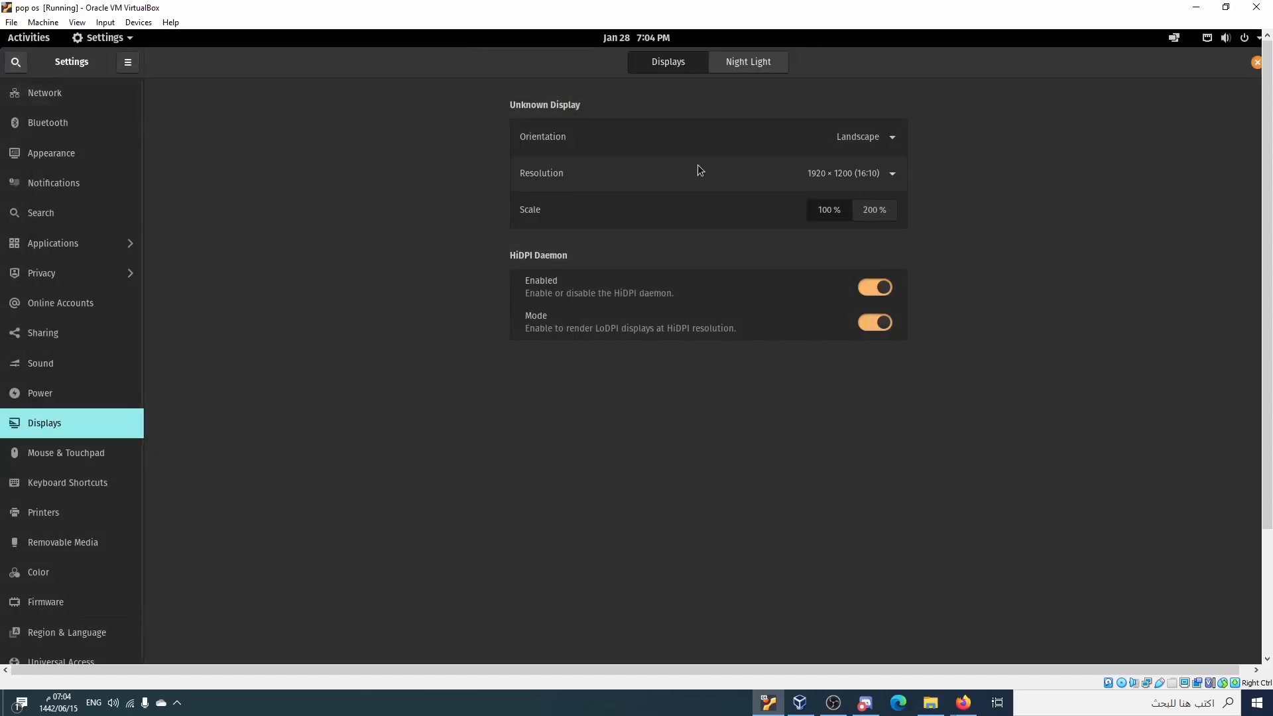
Power off the pop os virtual machine and start it again from the VirtualBox Manager
click(1257, 7)
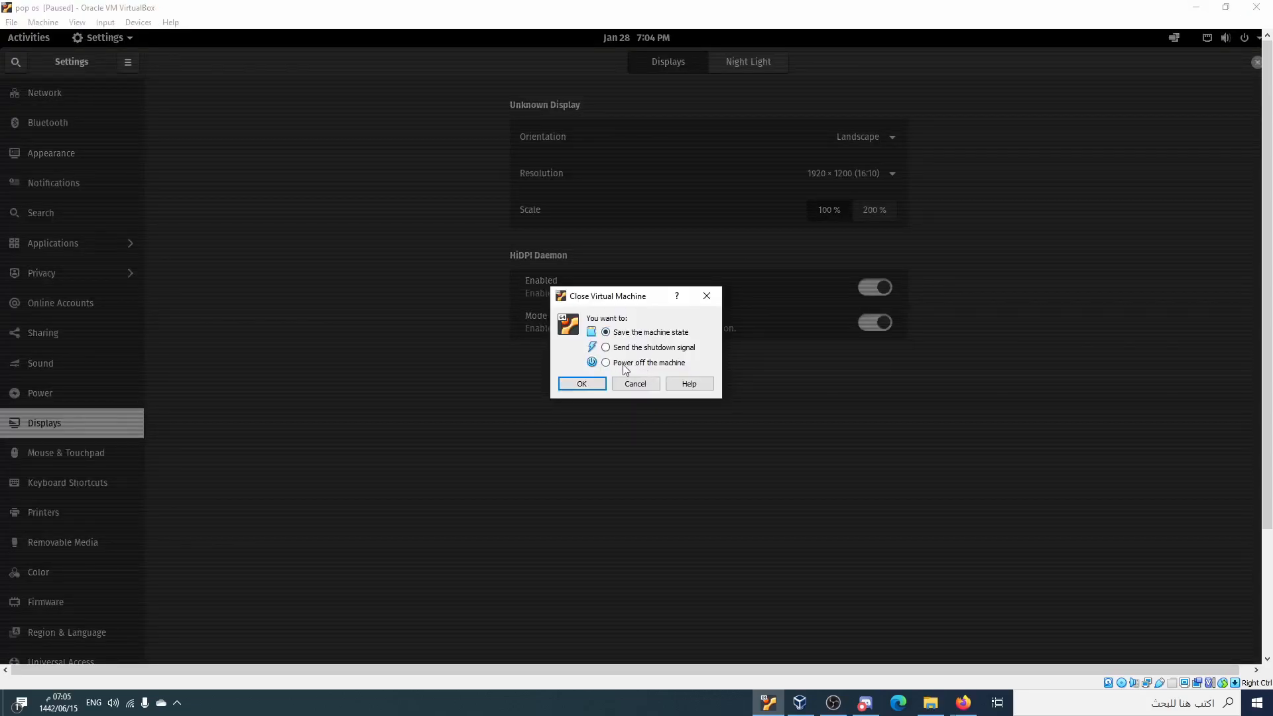
click(582, 385)
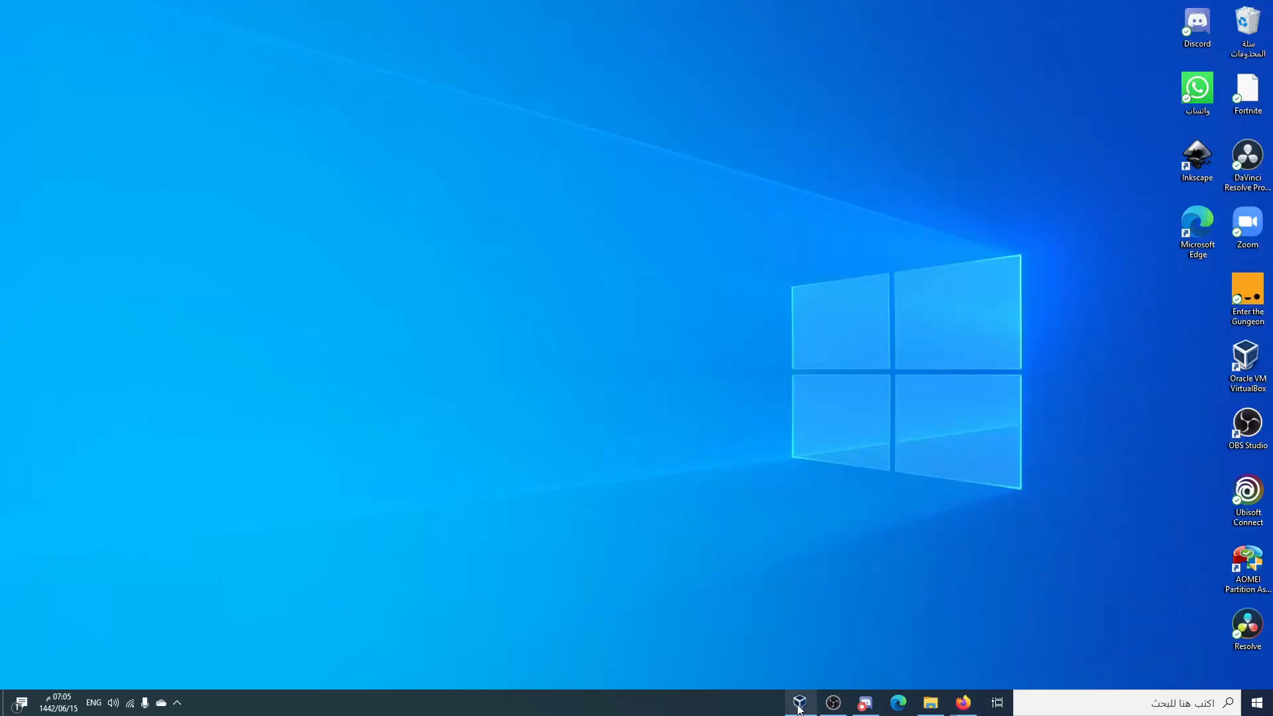
click(799, 706)
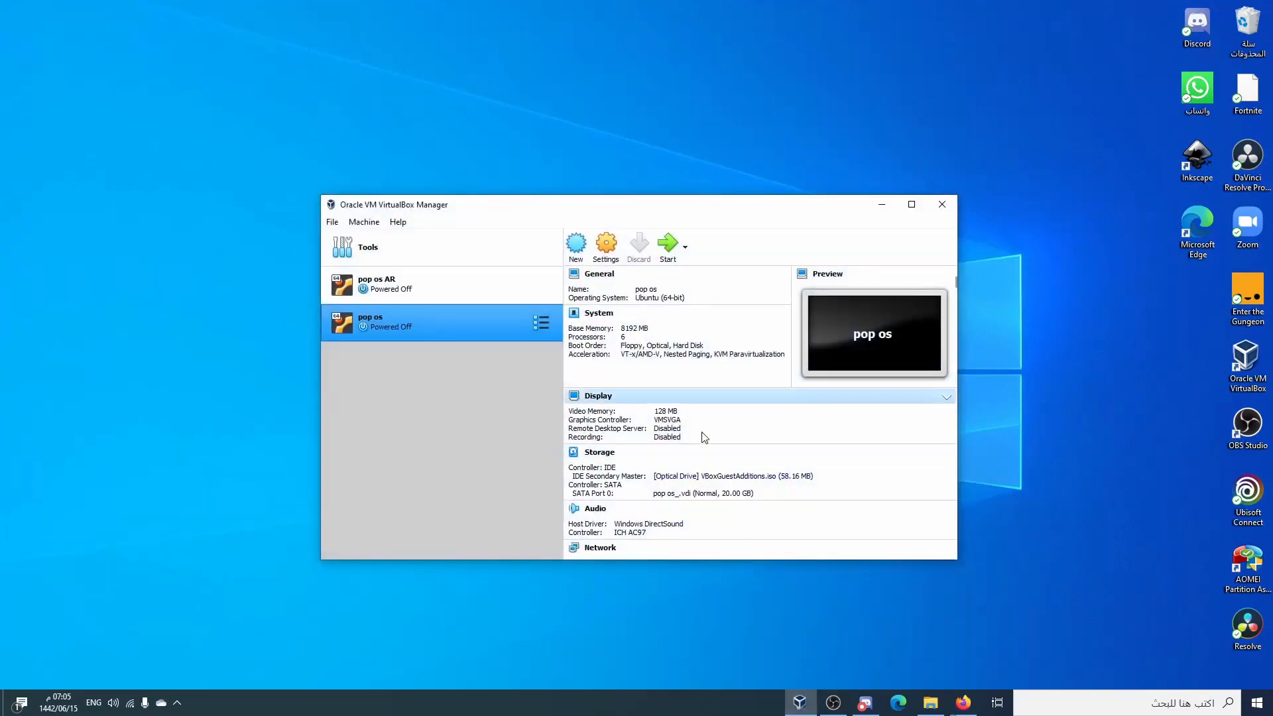
click(666, 247)
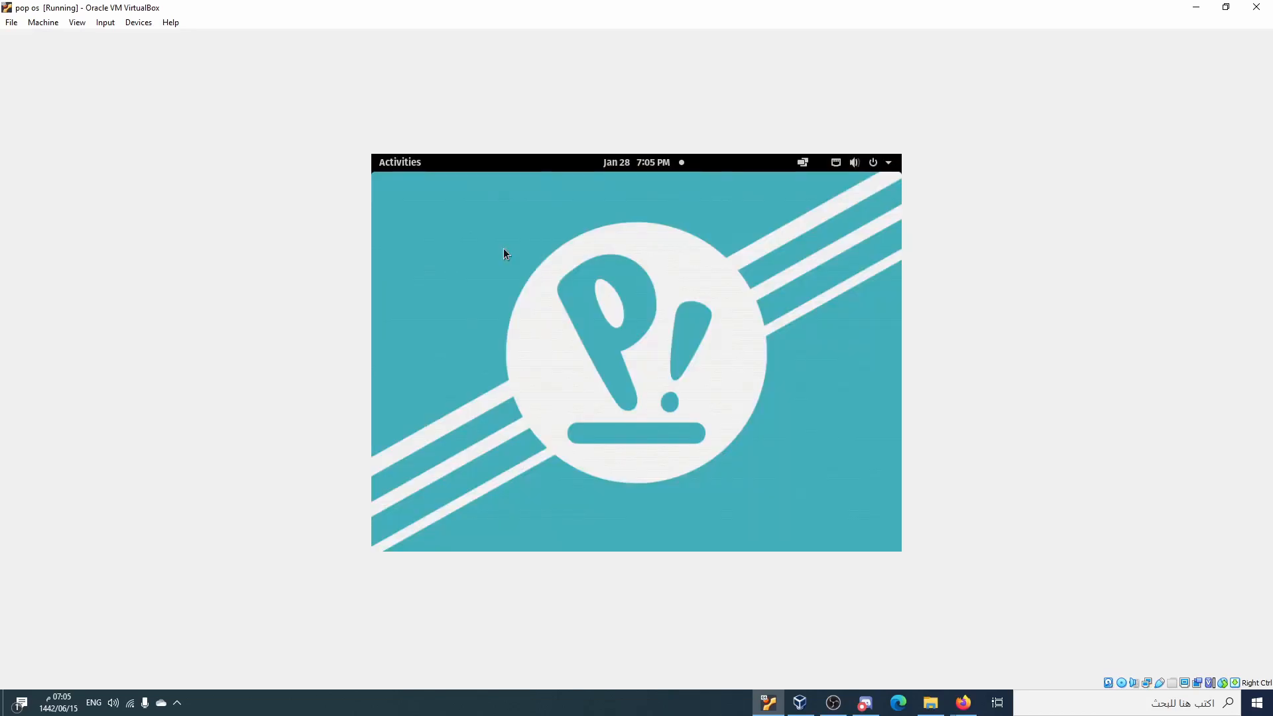
Switch the pop os machine to full screen and back to its window, and power it off
key(Control_R+f)
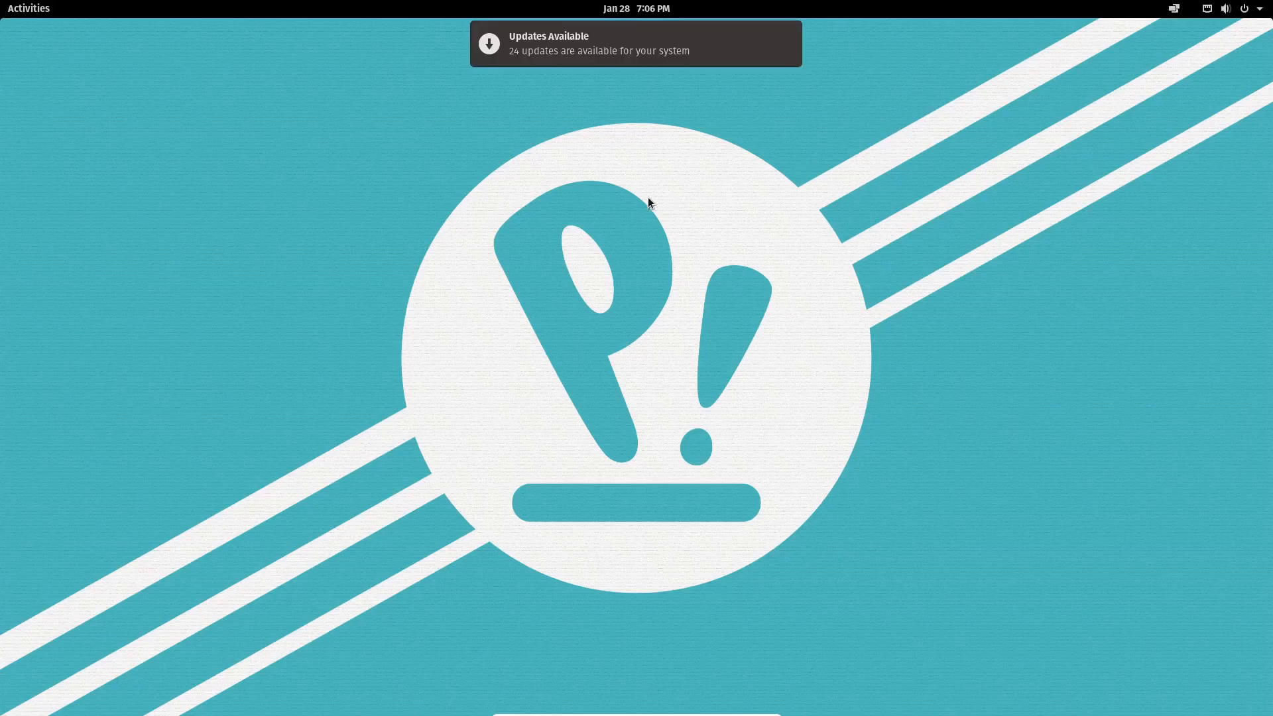
key(ctrl+f)
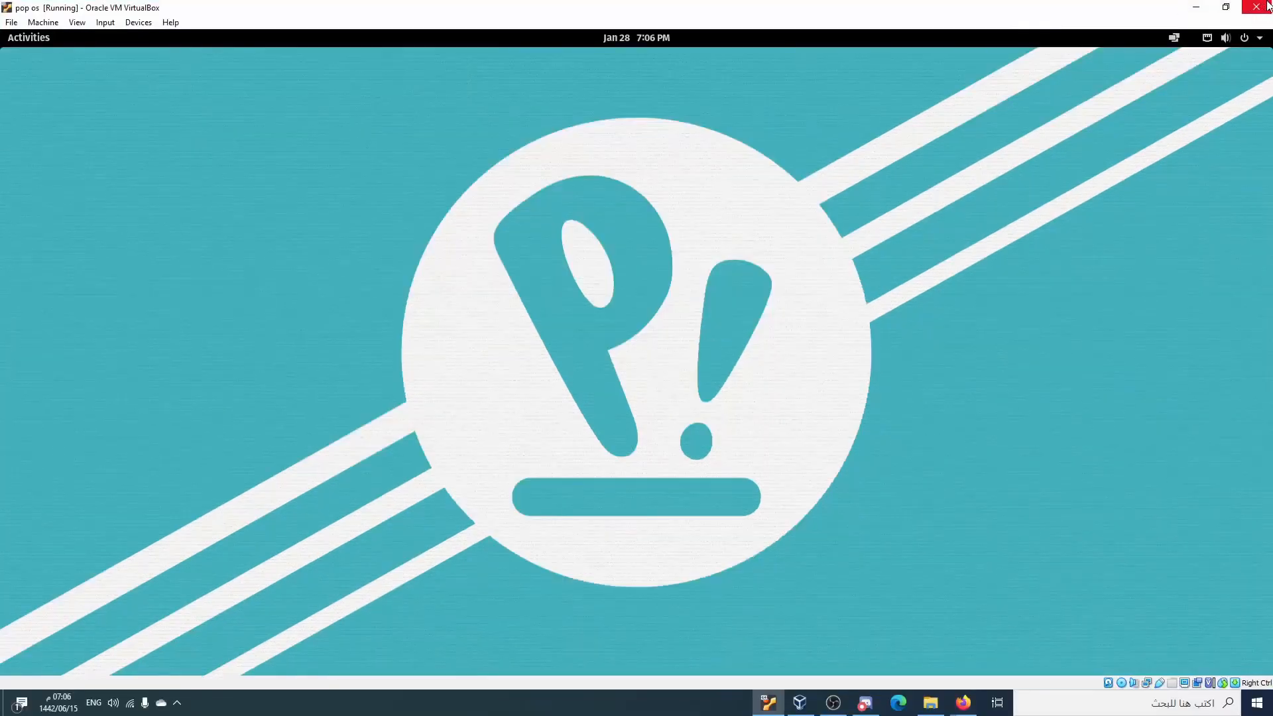
click(1256, 7)
click(582, 384)
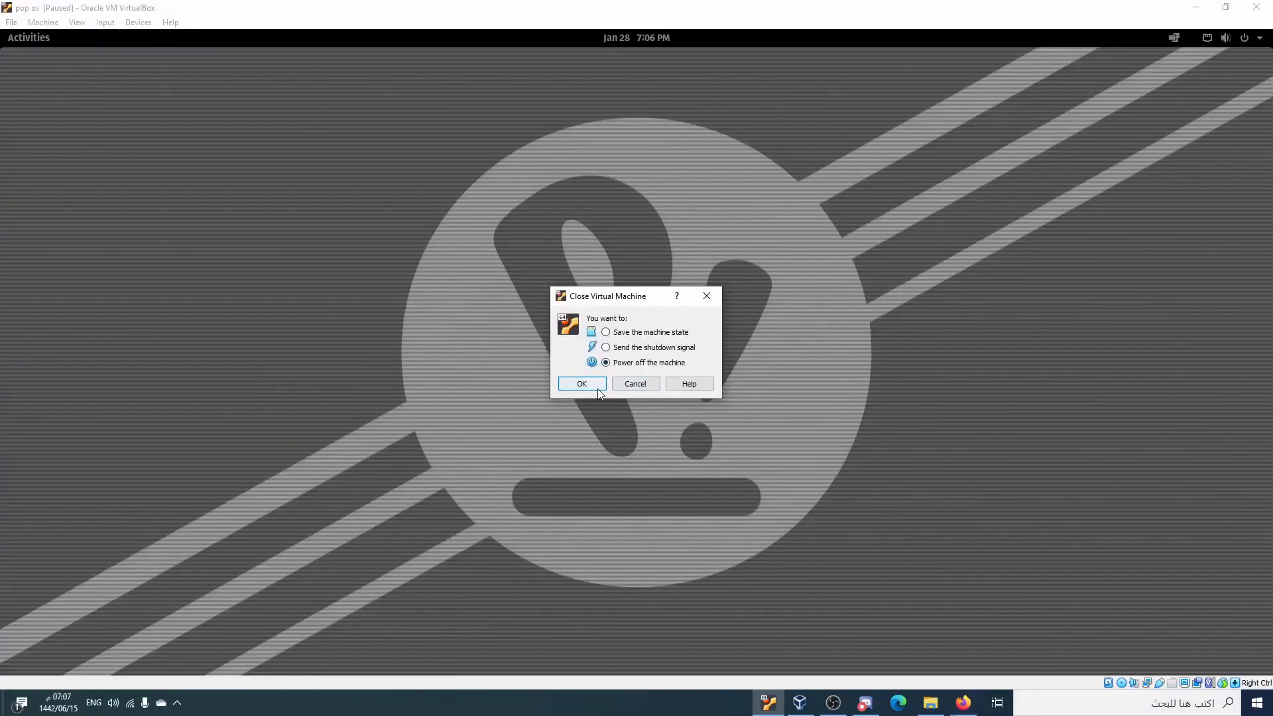